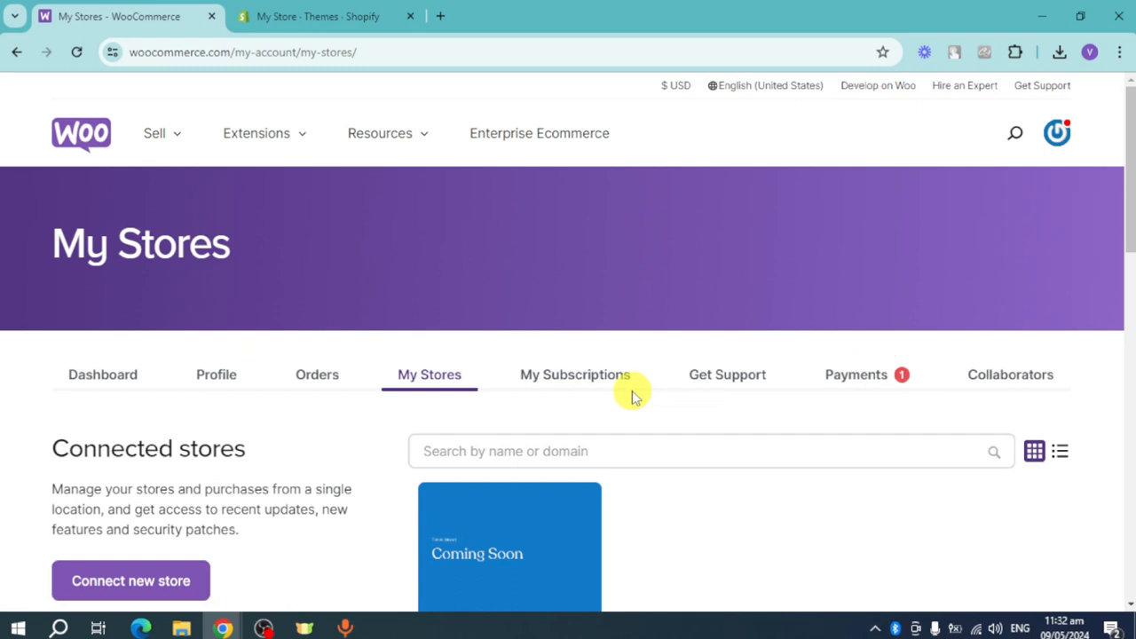
# - Open the management dashboard of Tiktok Store1 and look through its full product list
pyautogui.moveTo(205, 107)
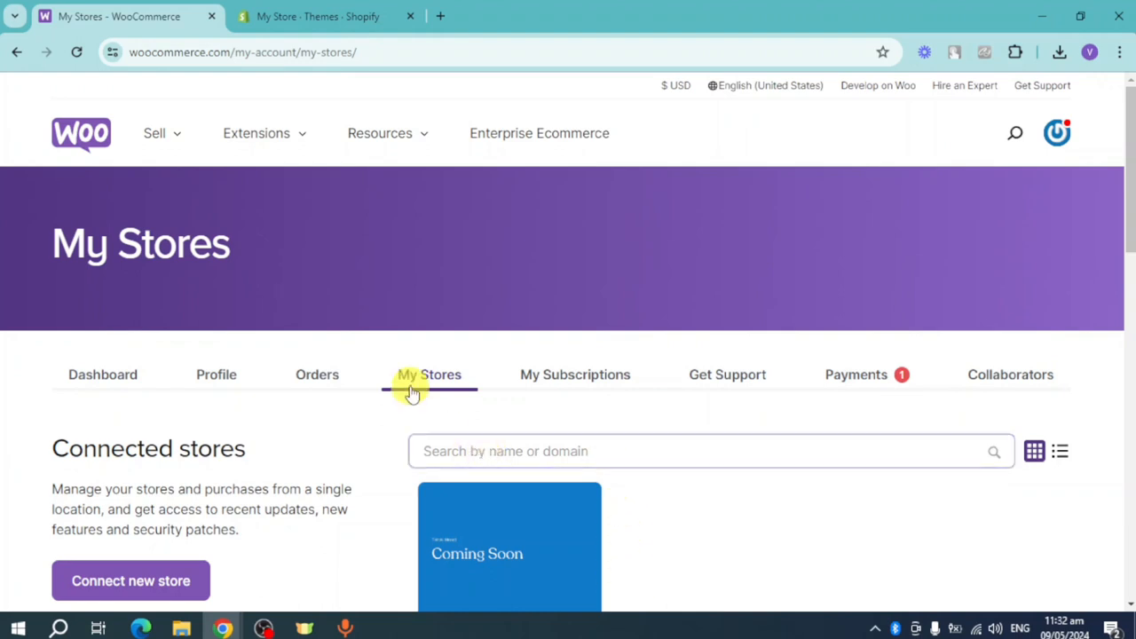
pyautogui.scroll(-2, 444, 381)
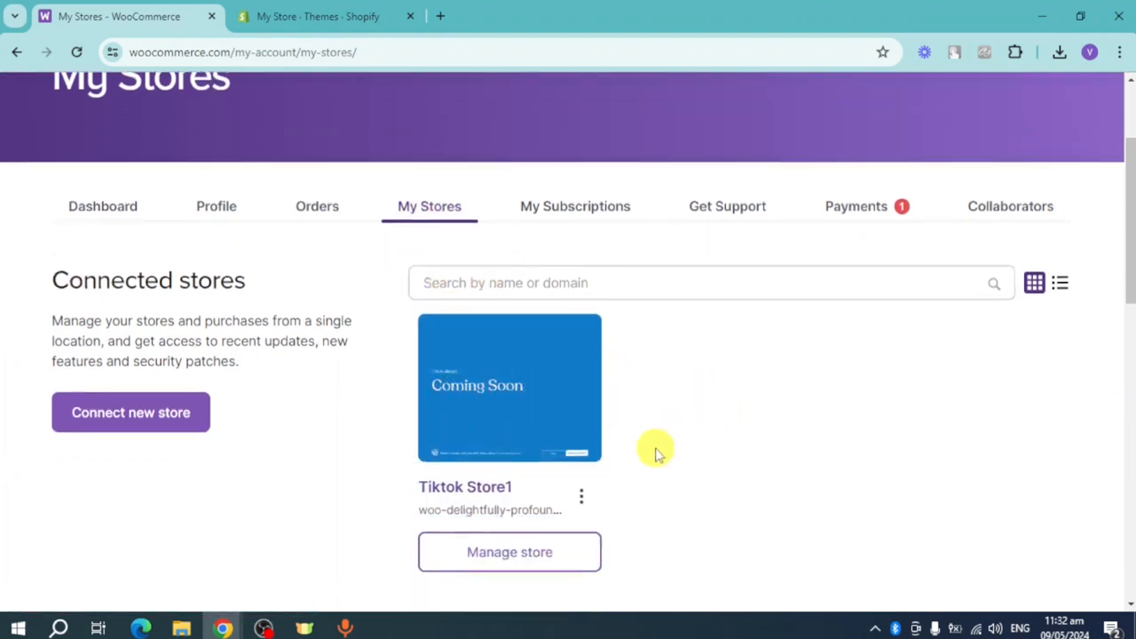
pyautogui.click(484, 566)
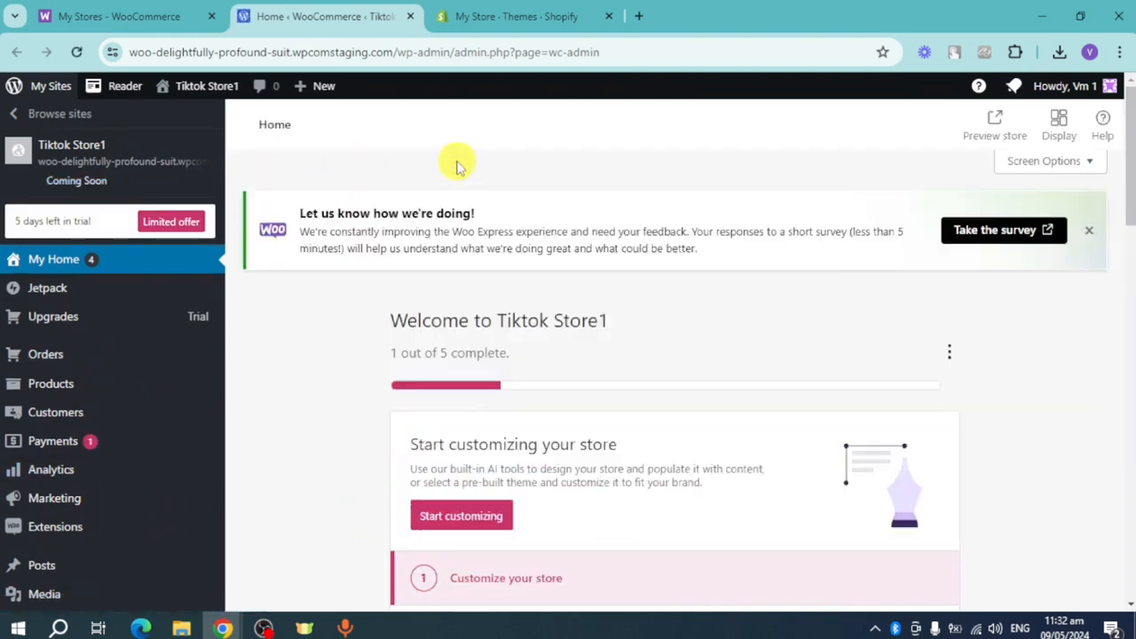
pyautogui.click(58, 387)
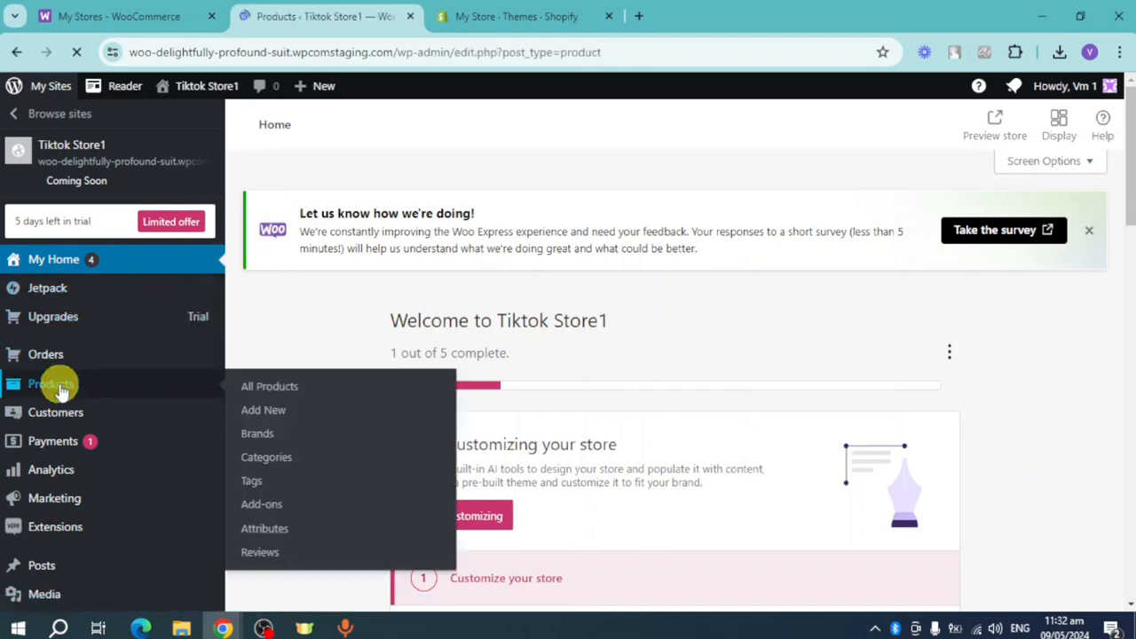
pyautogui.scroll(-8, 586, 435)
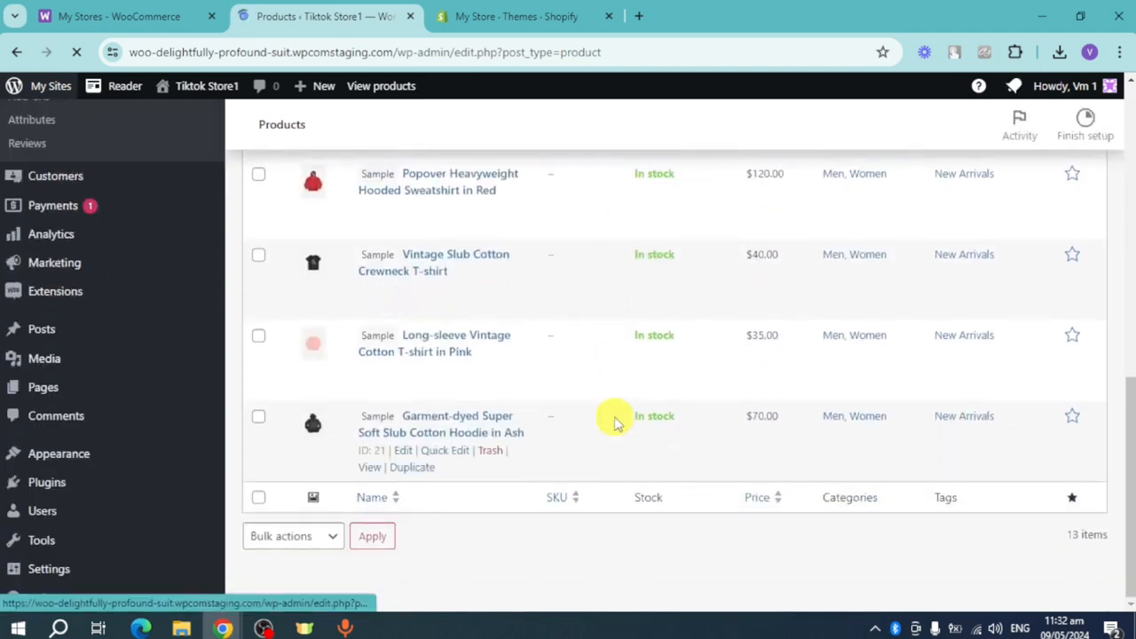
pyautogui.scroll(10, 617, 422)
pyautogui.scroll(2, 621, 417)
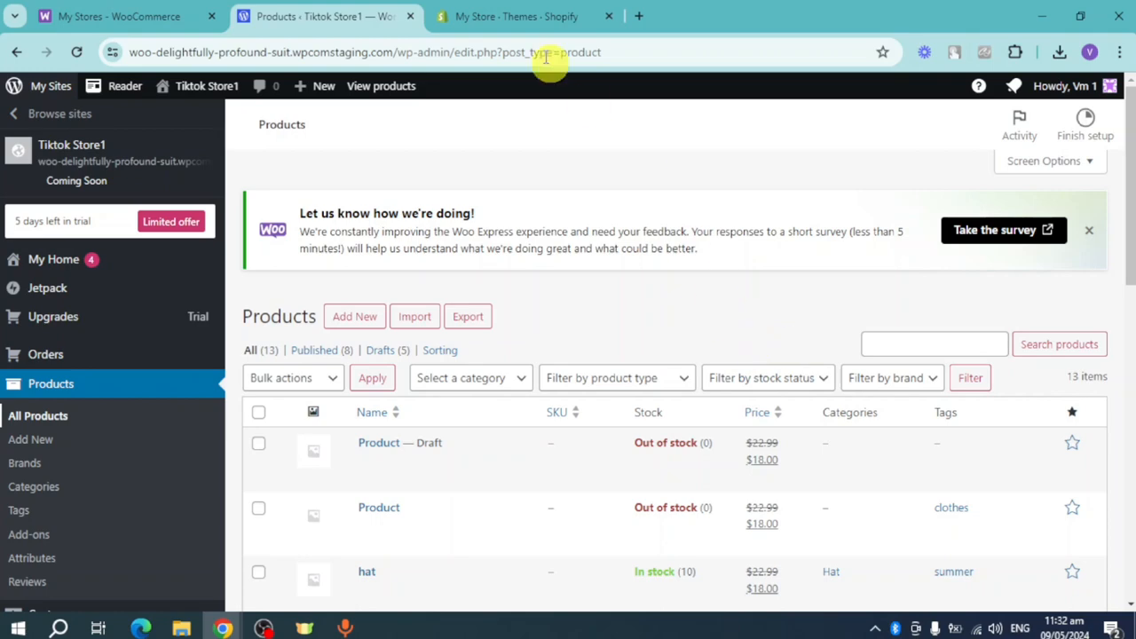
# - Switch to the Shopify admin and search the Shopify App Store for "instagram"
pyautogui.click(538, 16)
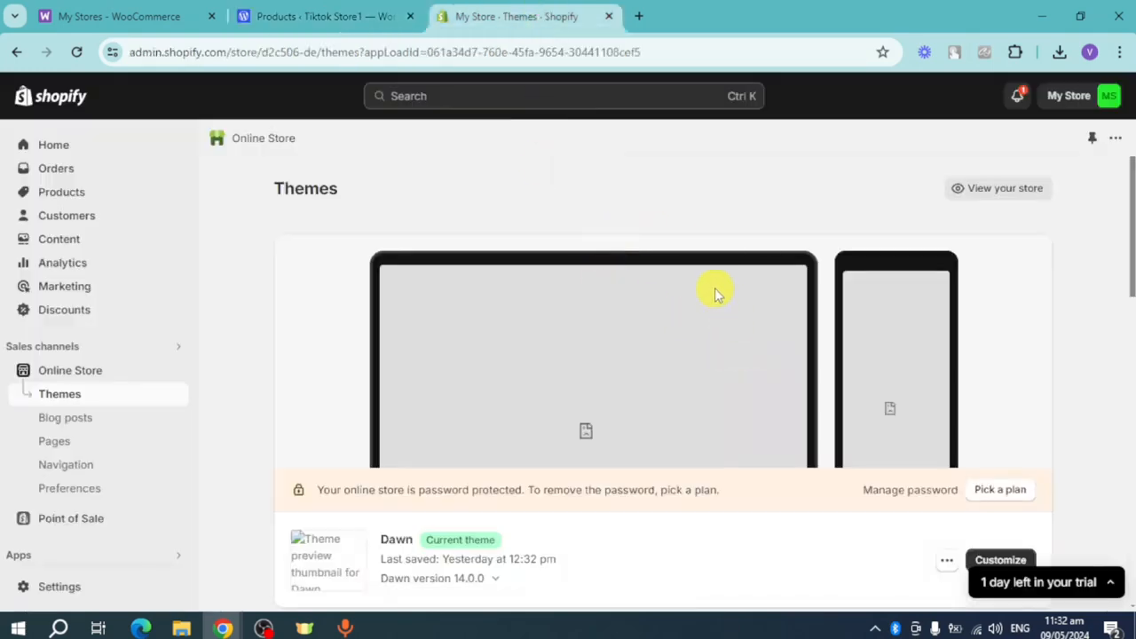
pyautogui.click(351, 9)
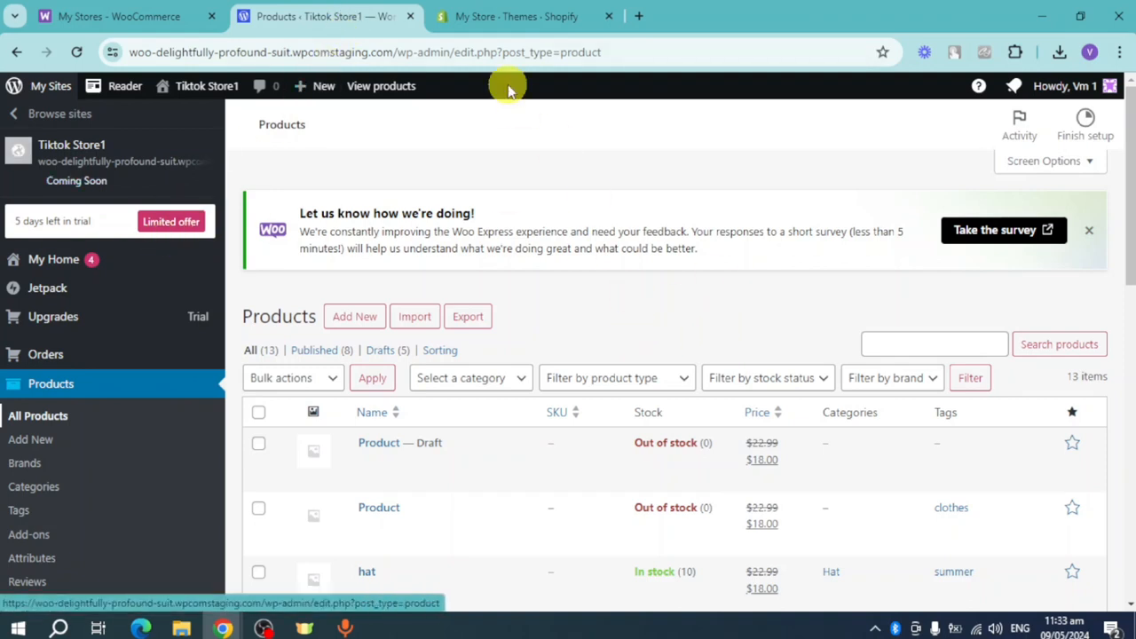
pyautogui.click(532, 16)
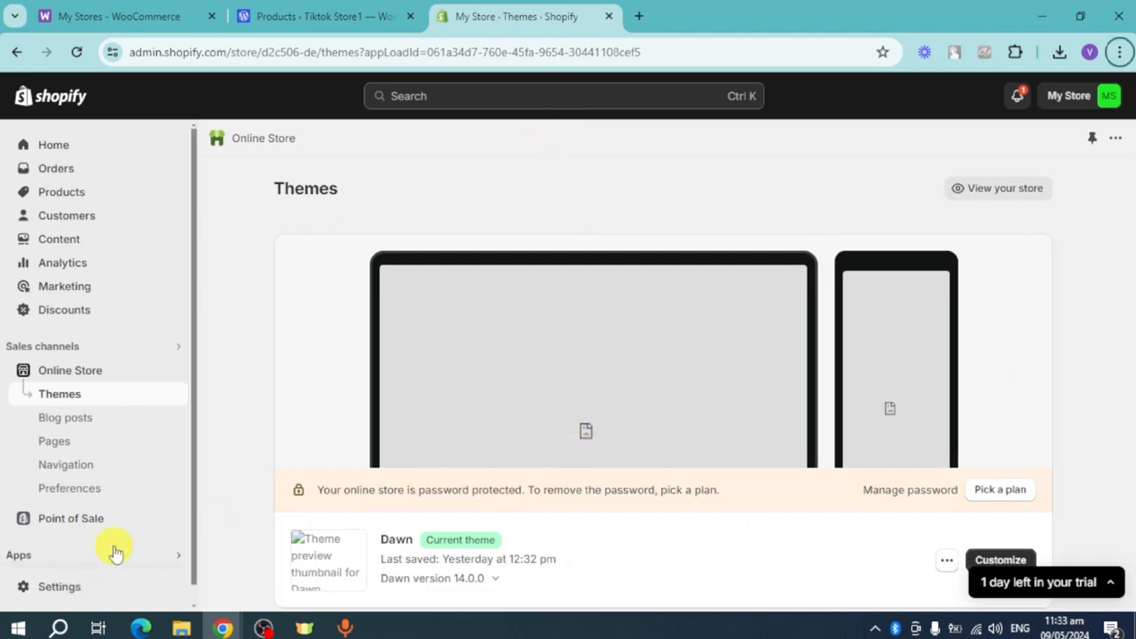
pyautogui.scroll(-1, 98, 555)
pyautogui.click(25, 540)
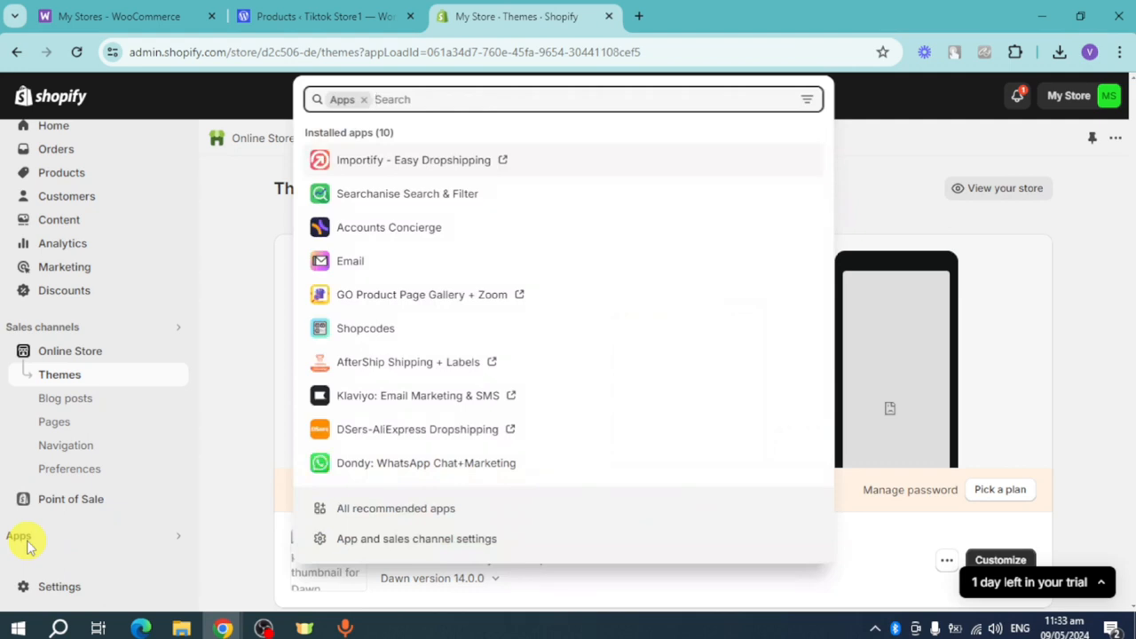
pyautogui.write('instagram')
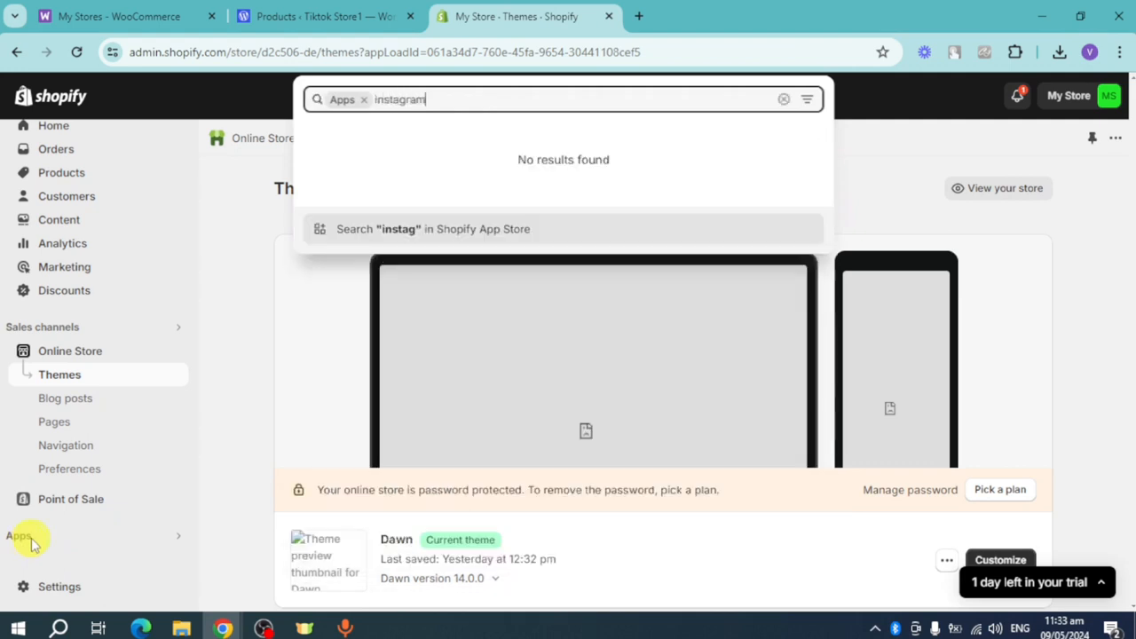
pyautogui.click(416, 233)
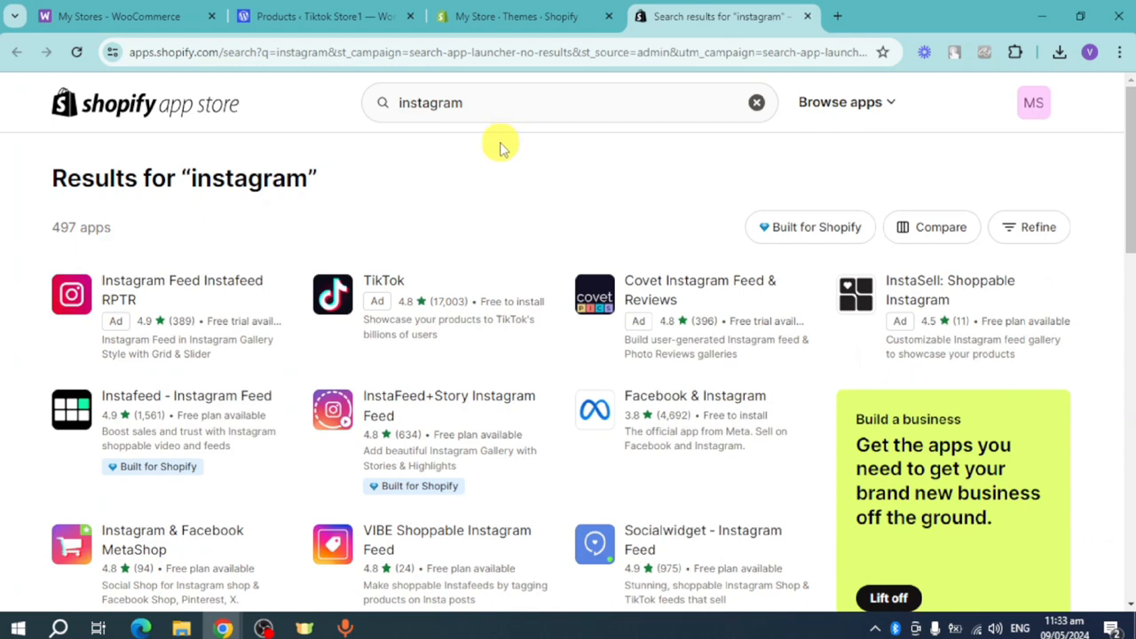
# - Install the Instagram & Facebook MetaShop app on the Shopify store, granting the access it requests
pyautogui.scroll(-2, 417, 319)
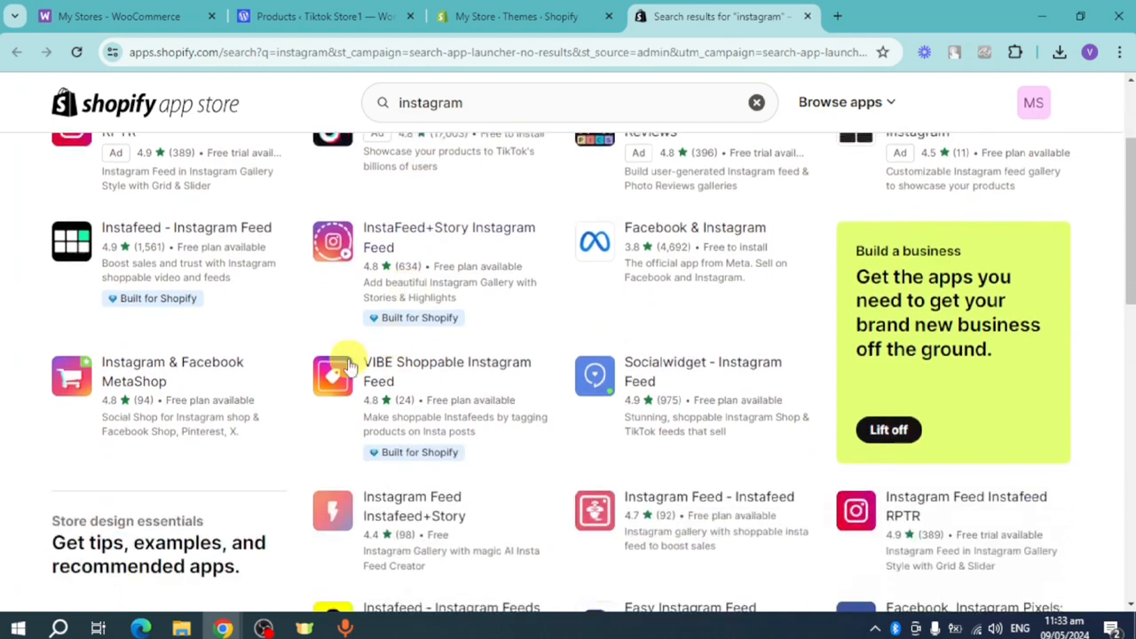
pyautogui.click(155, 388)
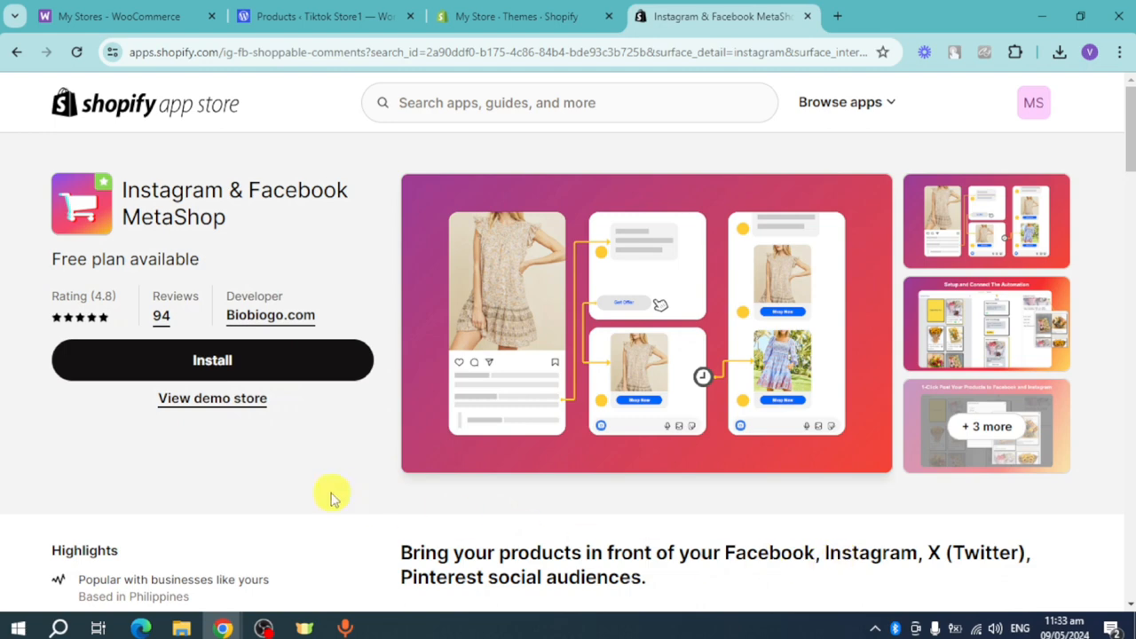
pyautogui.click(213, 361)
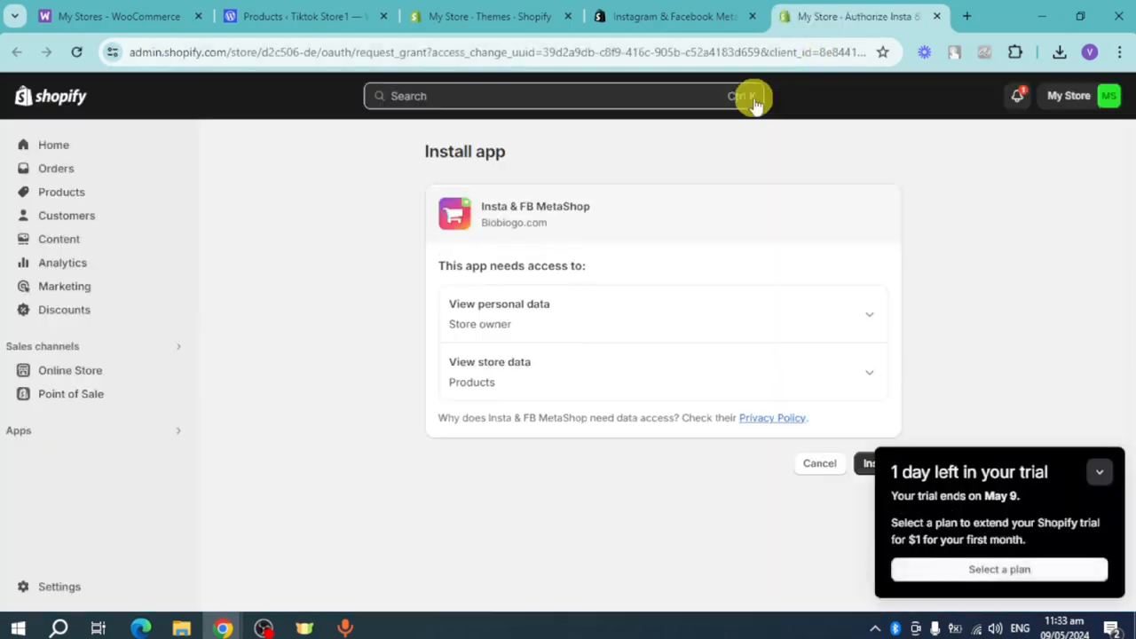
pyautogui.click(1099, 471)
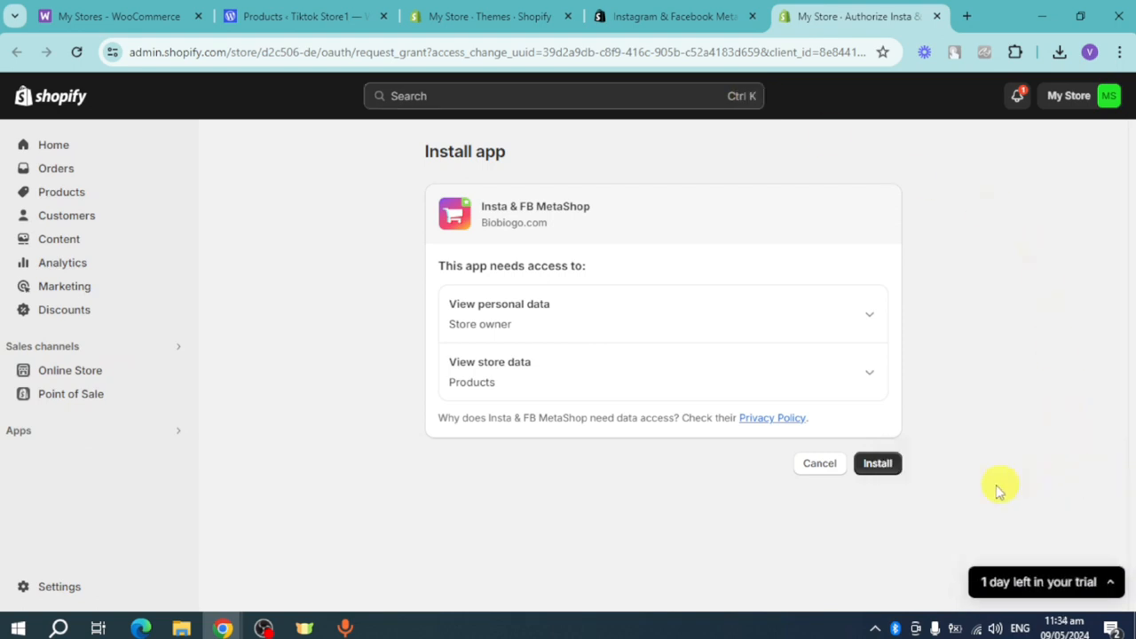
pyautogui.click(887, 469)
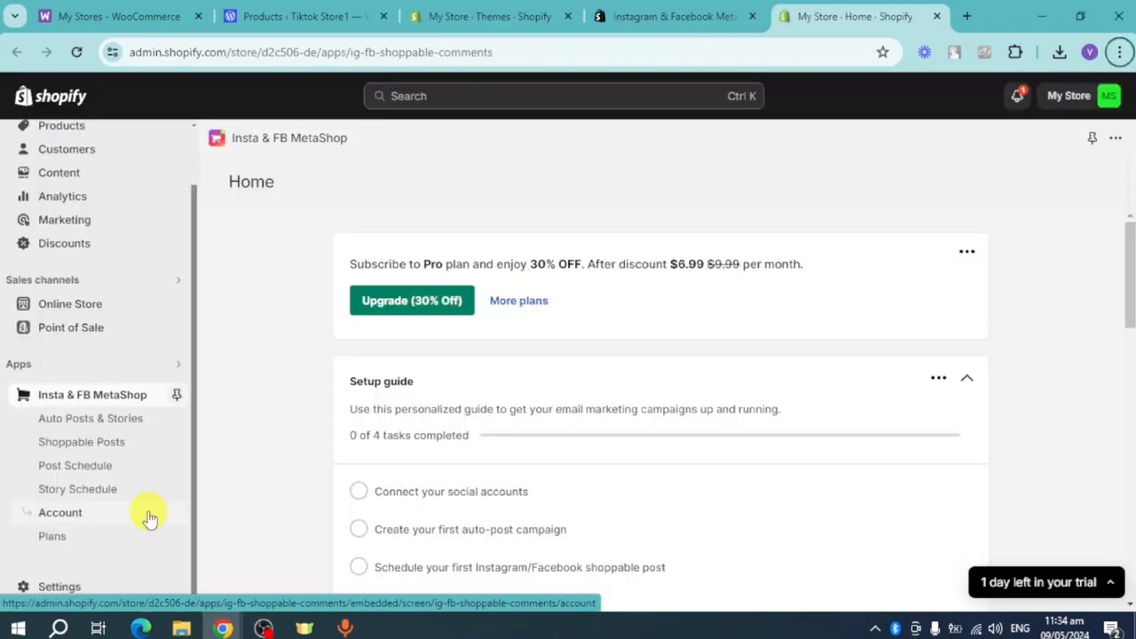
# - Try to connect an Instagram account from the MetaShop setup guide by reconnecting the Facebook login, and dismiss the resulting notice
pyautogui.scroll(-1, 507, 385)
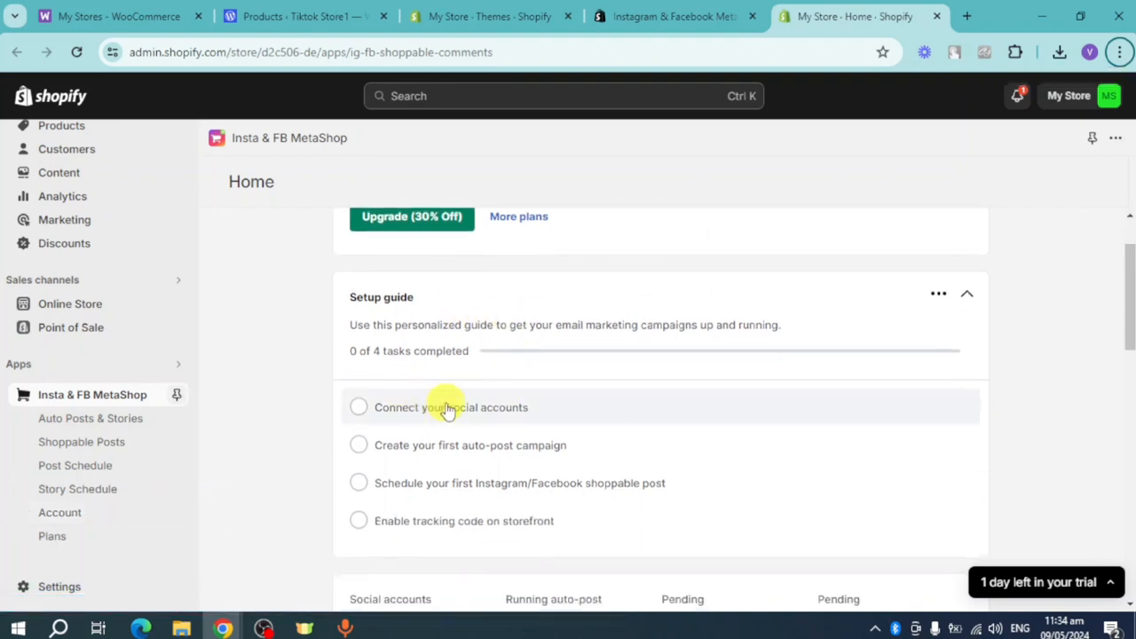
pyautogui.click(447, 410)
pyautogui.scroll(-1, 446, 405)
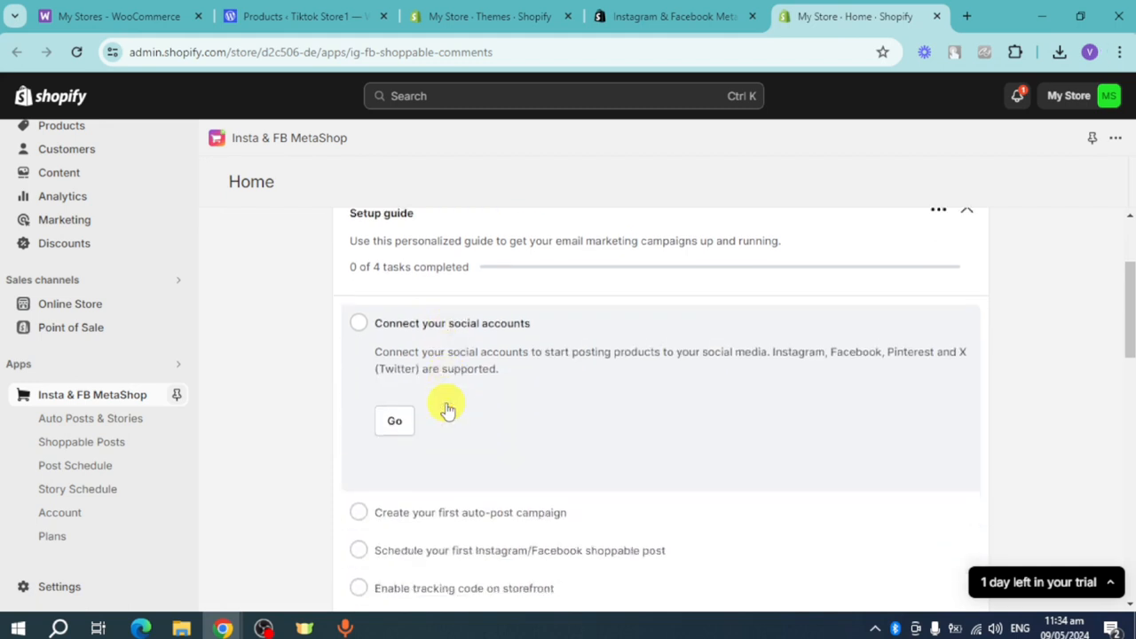
pyautogui.click(402, 421)
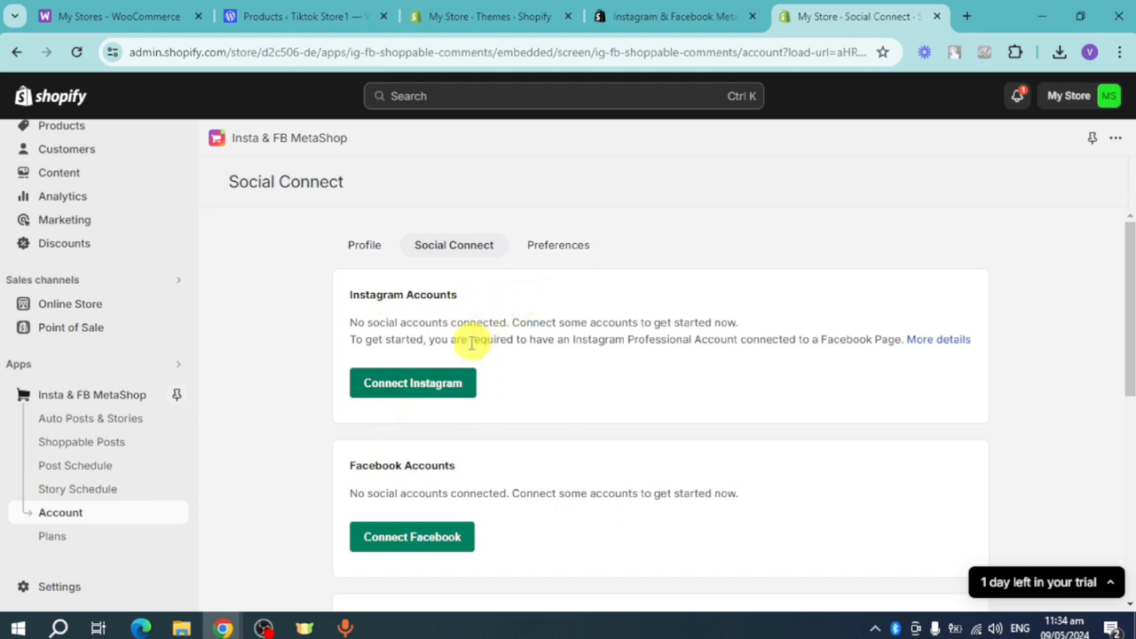
pyautogui.click(429, 397)
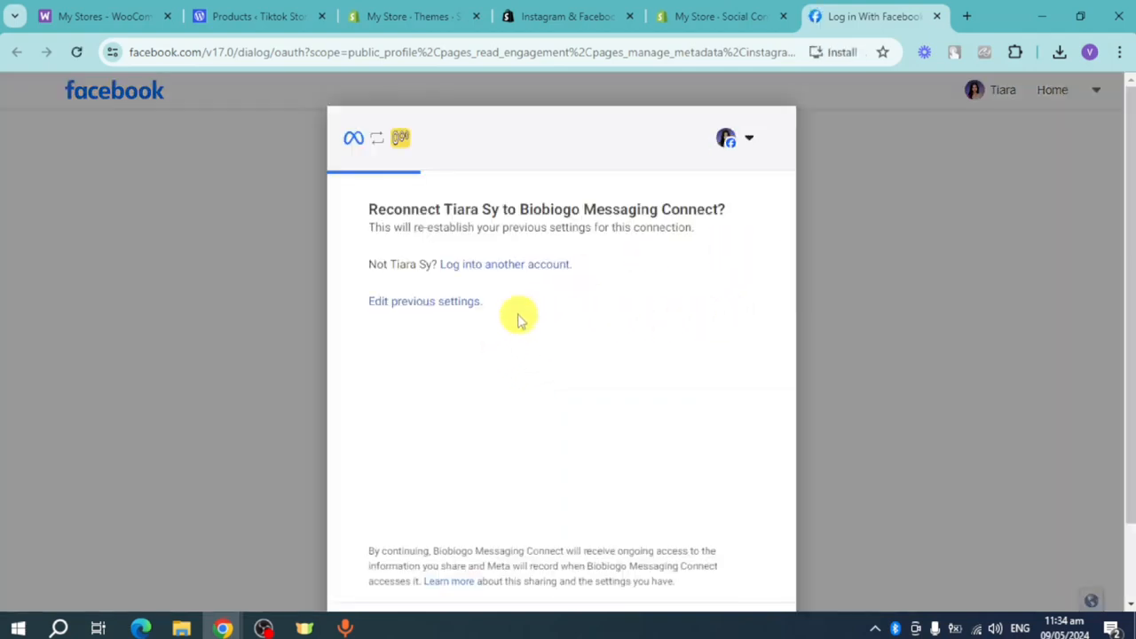
pyautogui.scroll(-1, 513, 323)
pyautogui.click(697, 536)
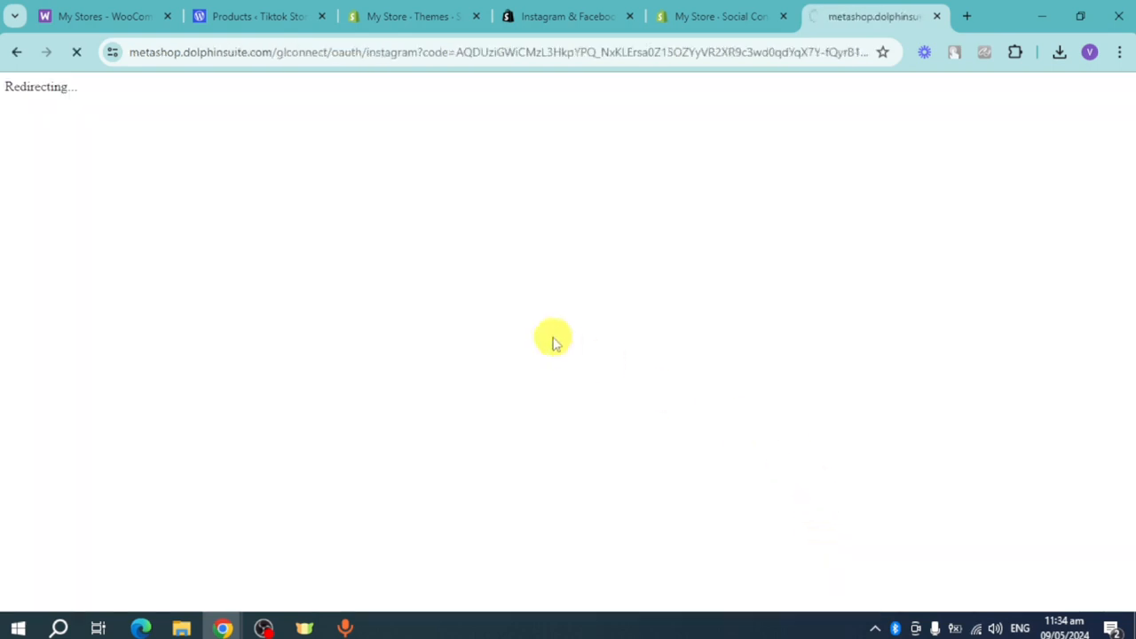
pyautogui.scroll(-2, 627, 418)
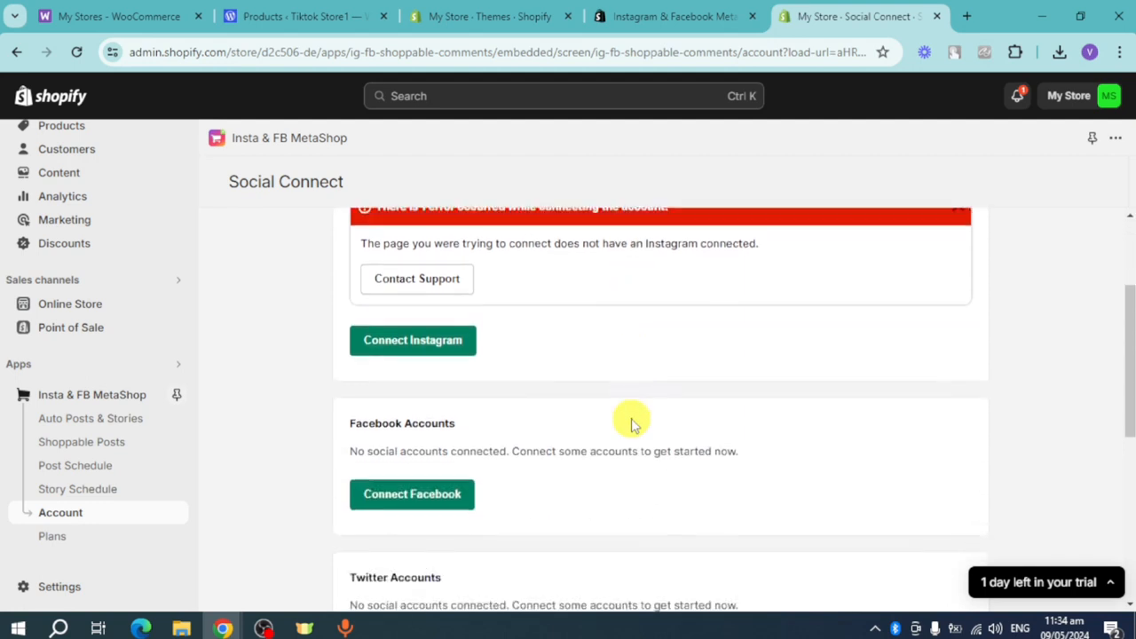
pyautogui.scroll(2, 631, 424)
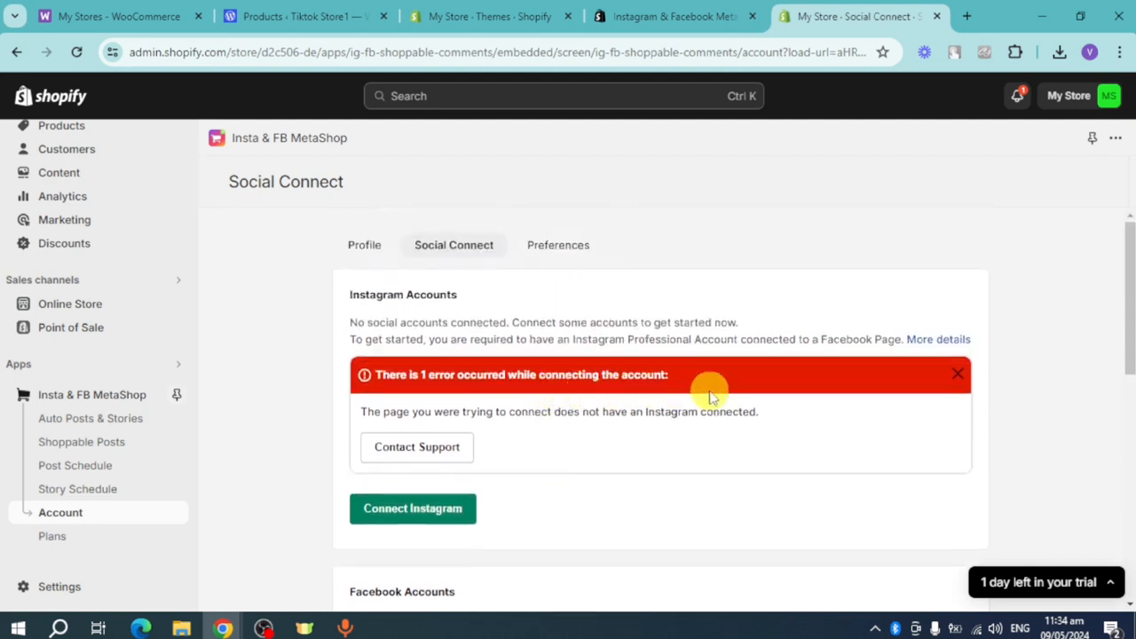
pyautogui.click(955, 375)
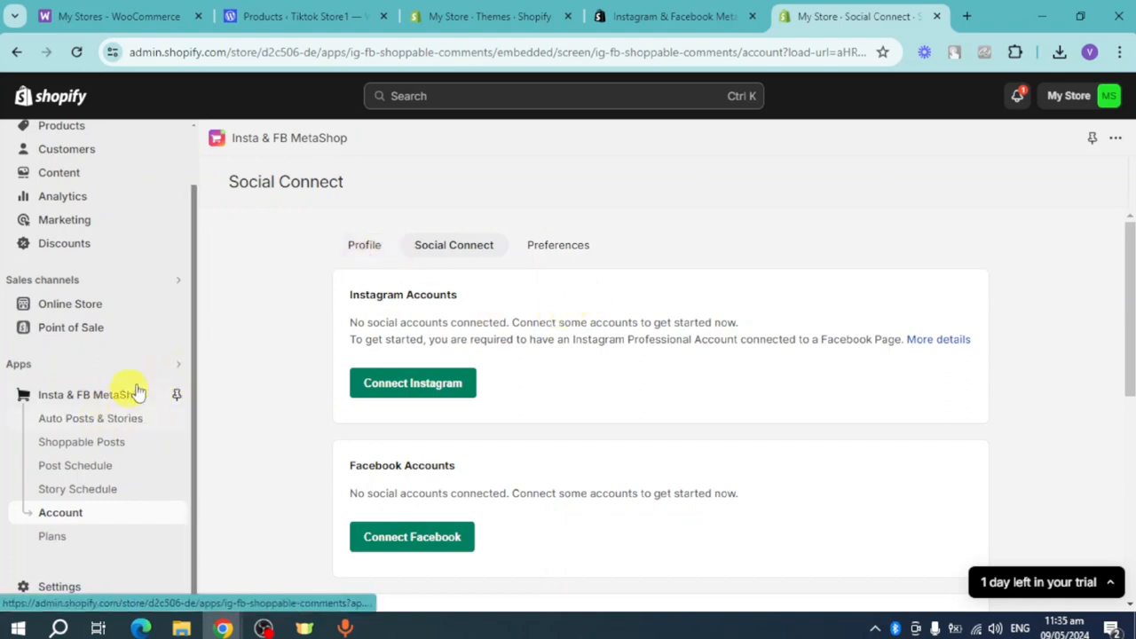
# - Return to the MetaShop home page and review its setup guide, feature explanations and FAQs
pyautogui.click(110, 399)
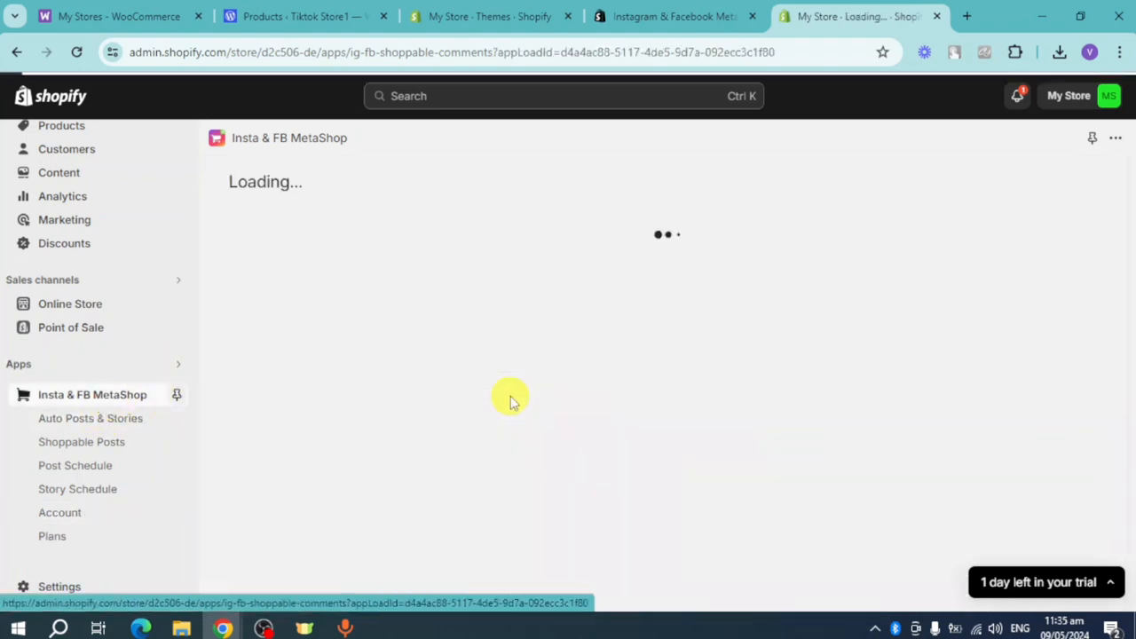
pyautogui.scroll(-1, 524, 397)
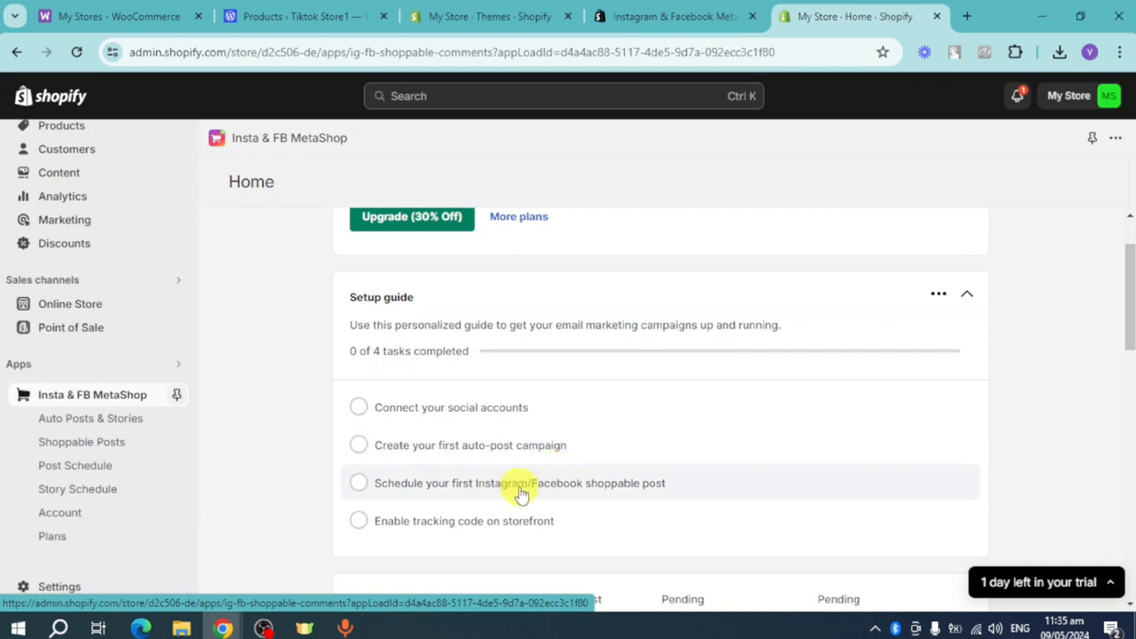
pyautogui.scroll(-2, 577, 477)
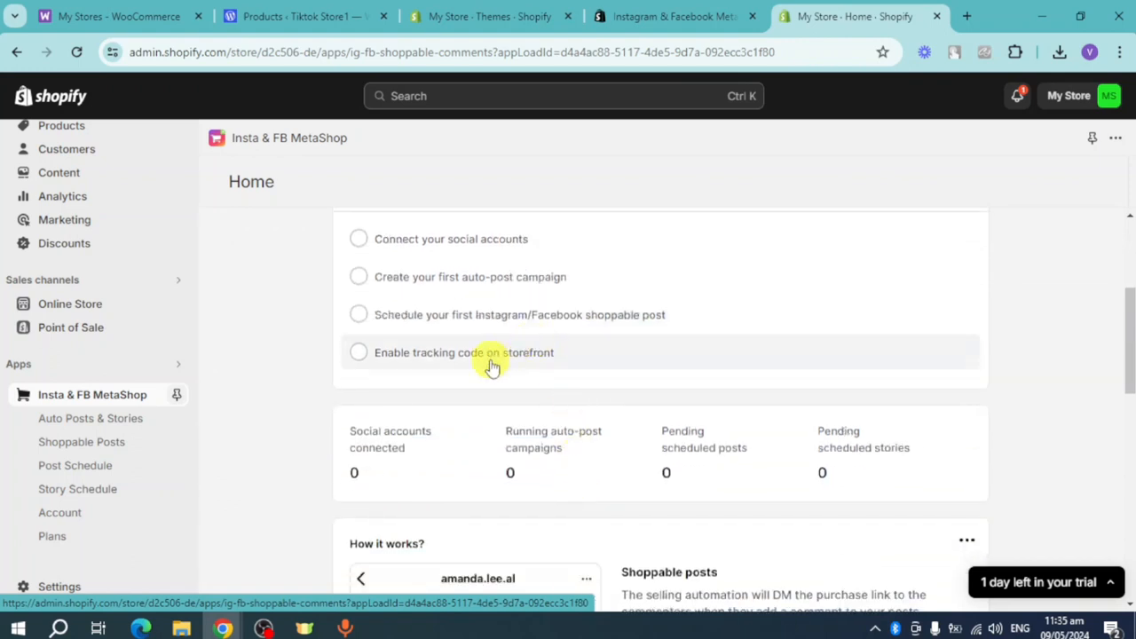
pyautogui.scroll(-2, 577, 373)
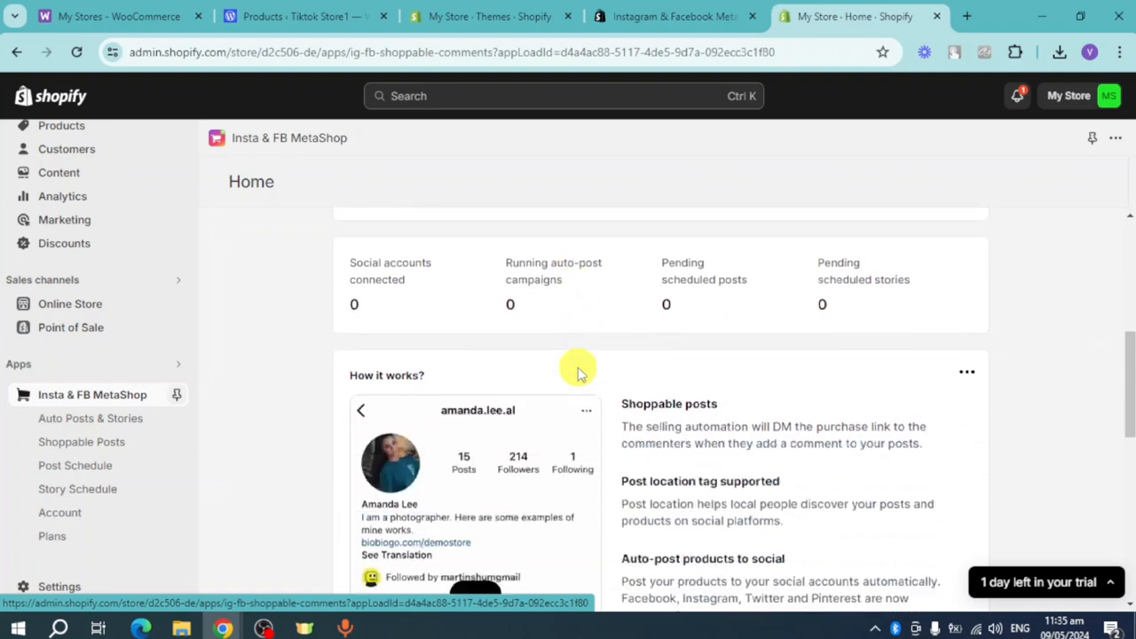
pyautogui.scroll(-2, 577, 372)
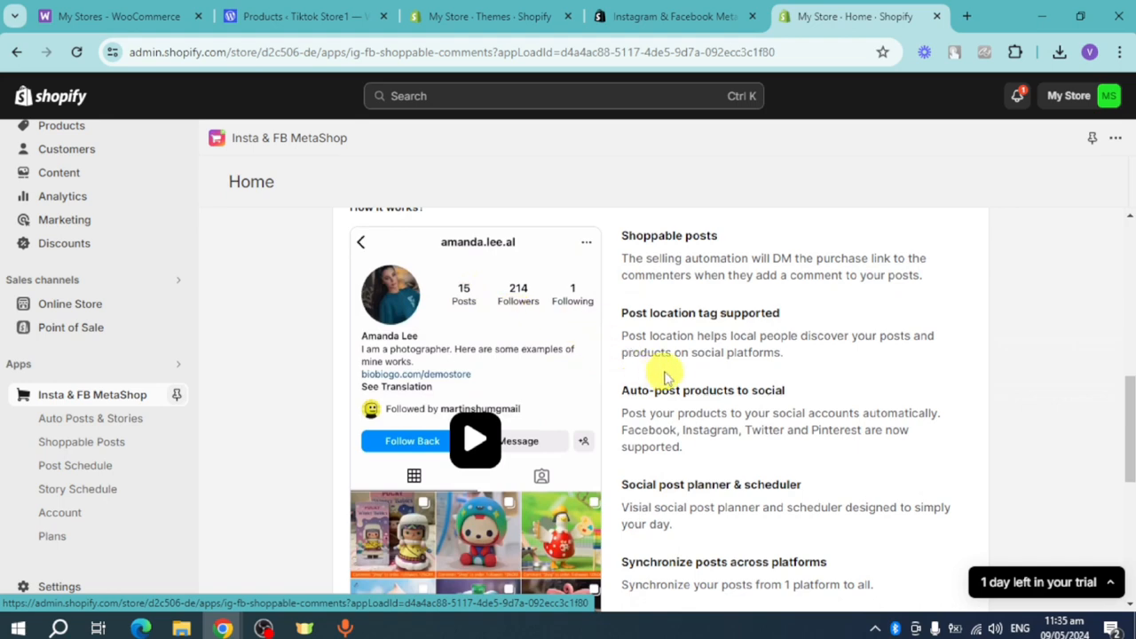
pyautogui.scroll(-4, 665, 377)
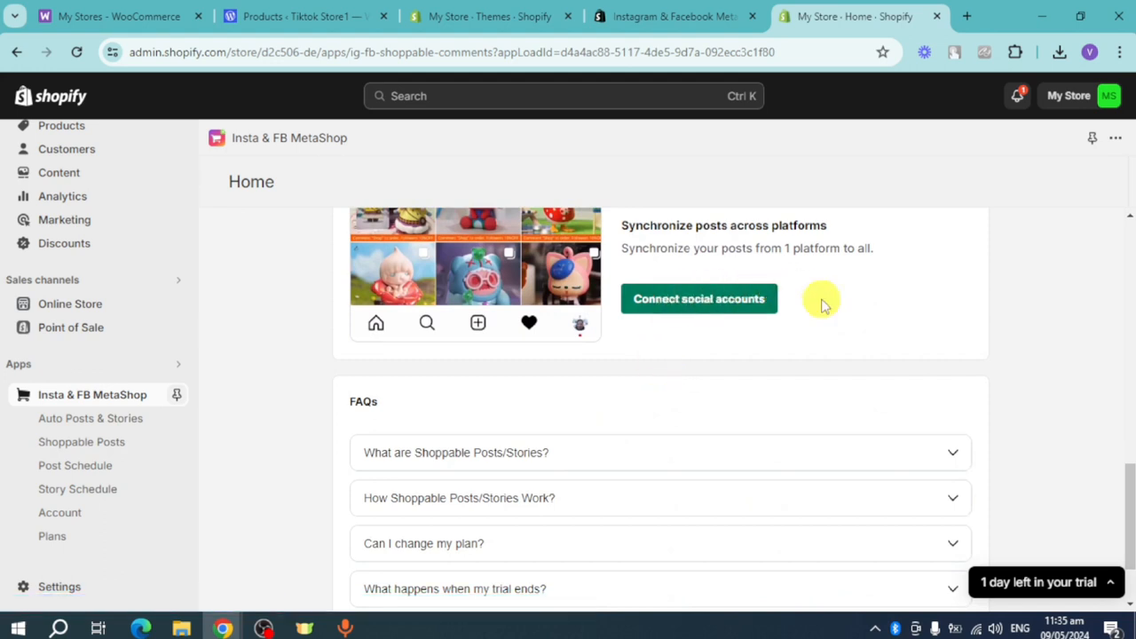
pyautogui.scroll(4, 645, 450)
pyautogui.scroll(2, 644, 450)
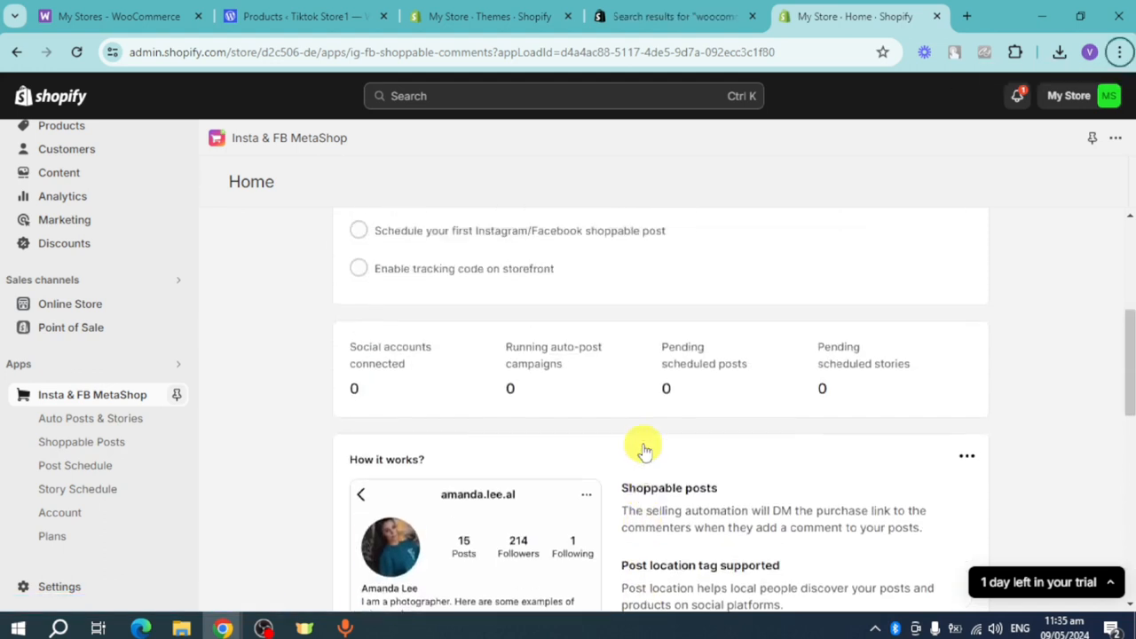
pyautogui.scroll(2, 642, 451)
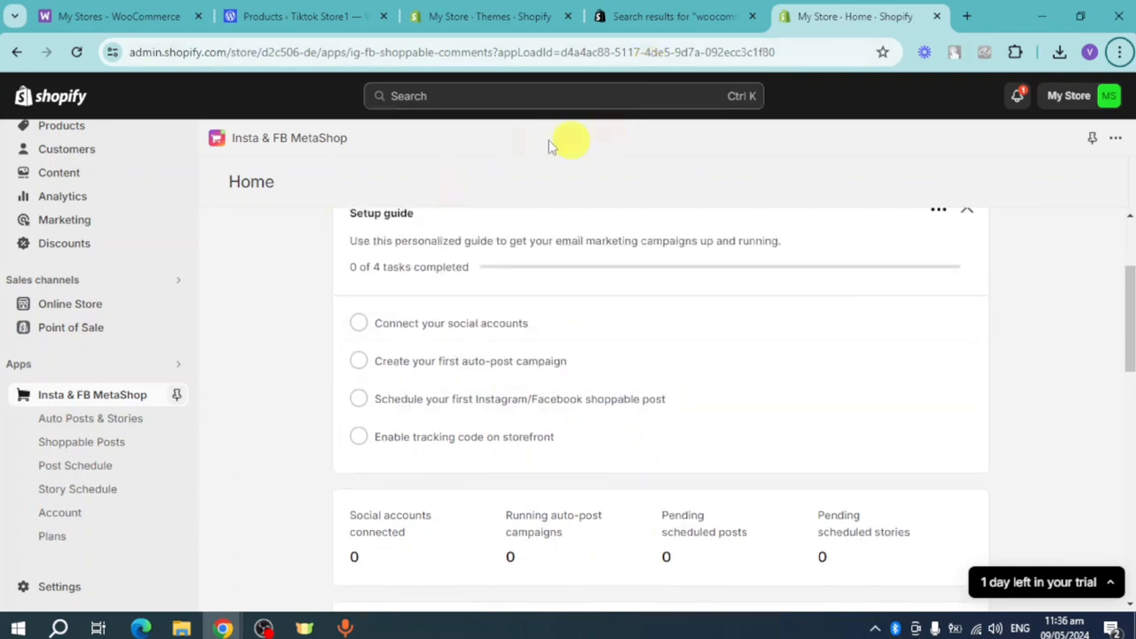
# - Install the Ablestar WooCommerce Importer from the Shopify App Store's woocommerce results, granting the access it requests
pyautogui.click(232, 10)
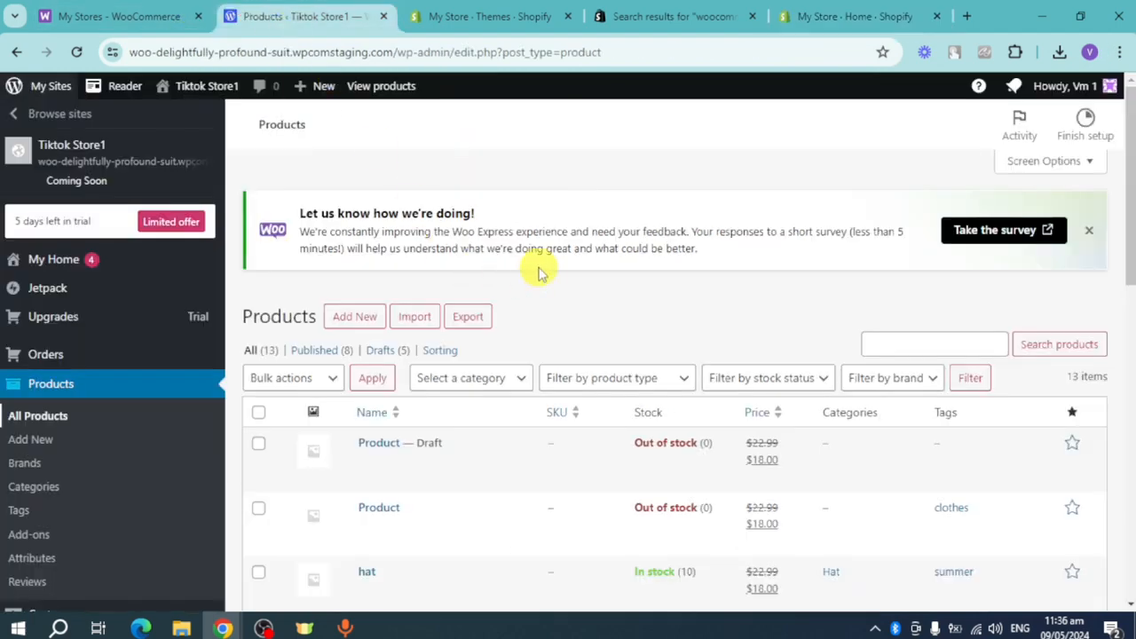
pyautogui.click(692, 18)
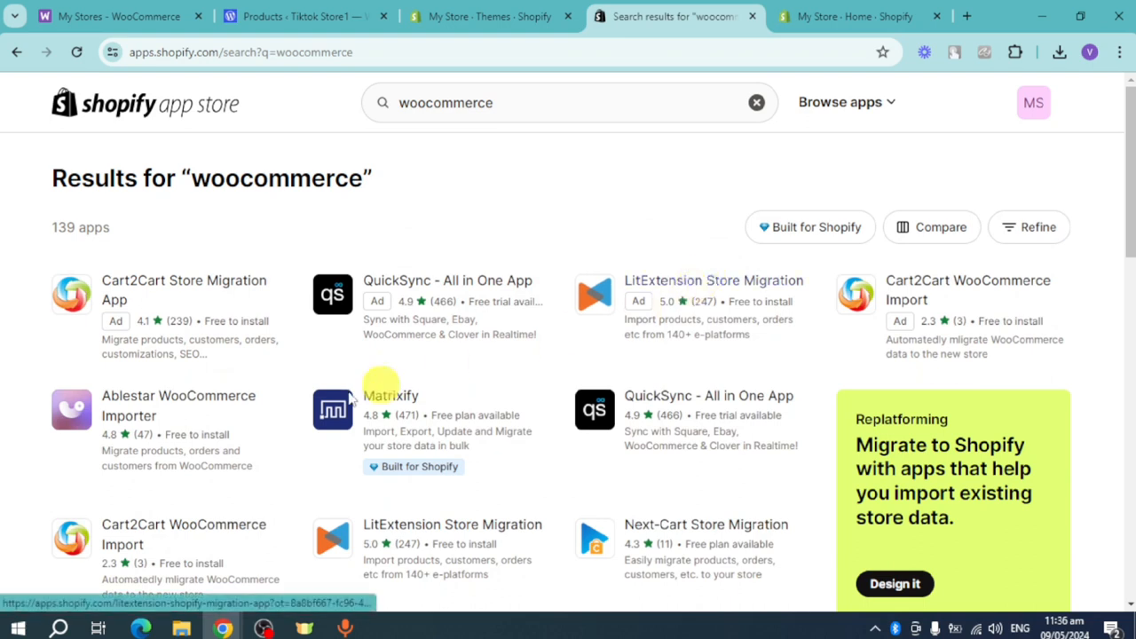
pyautogui.click(142, 408)
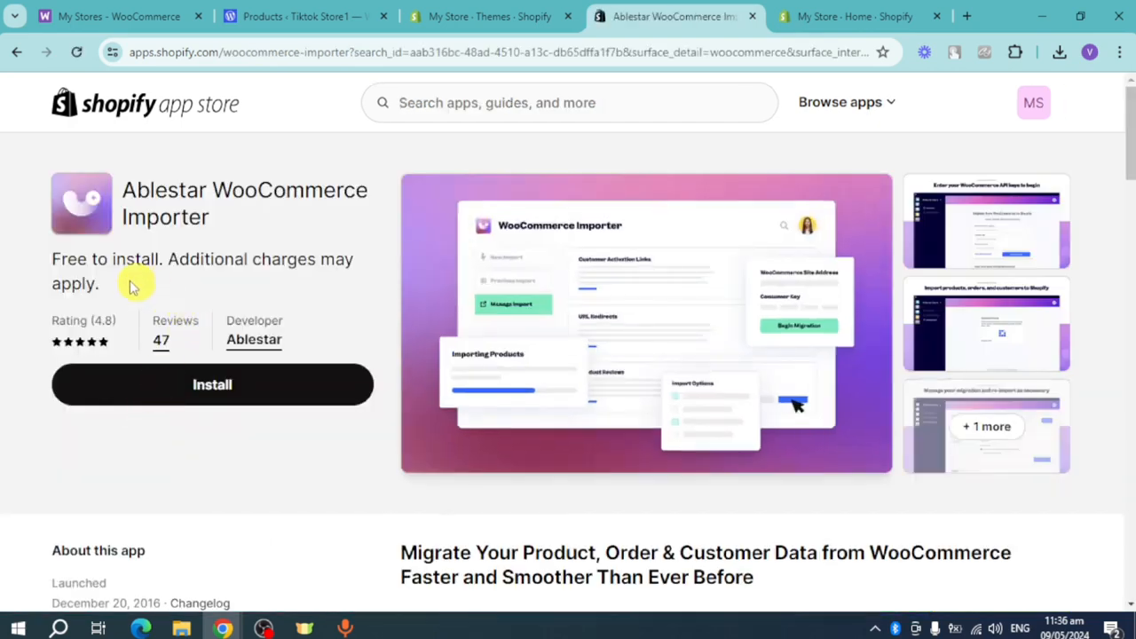
pyautogui.click(183, 381)
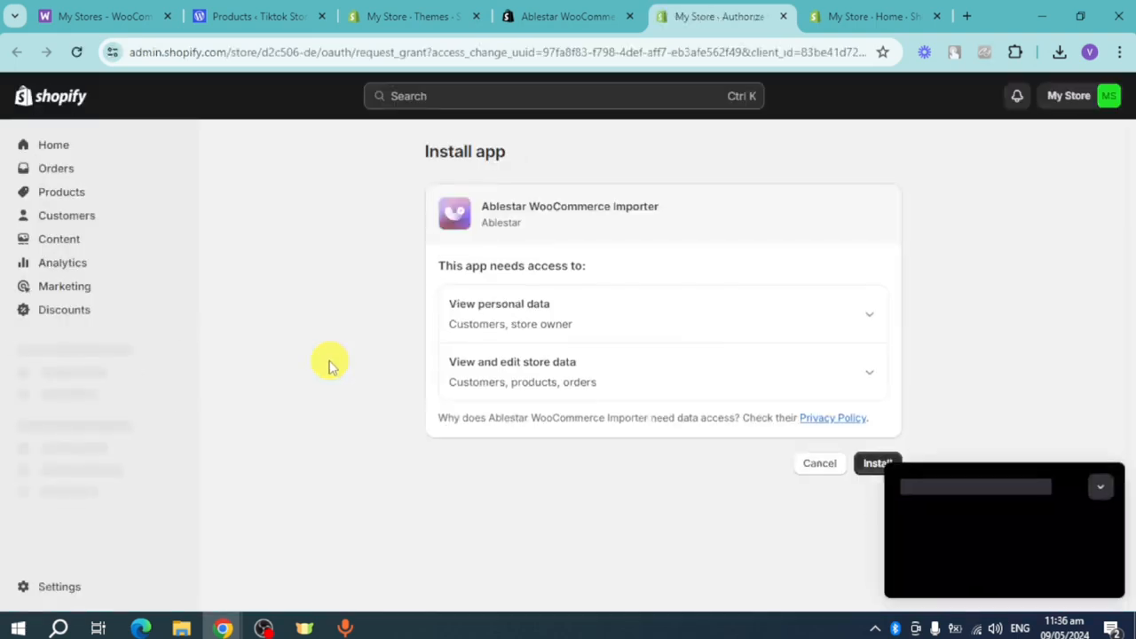
pyautogui.click(1100, 471)
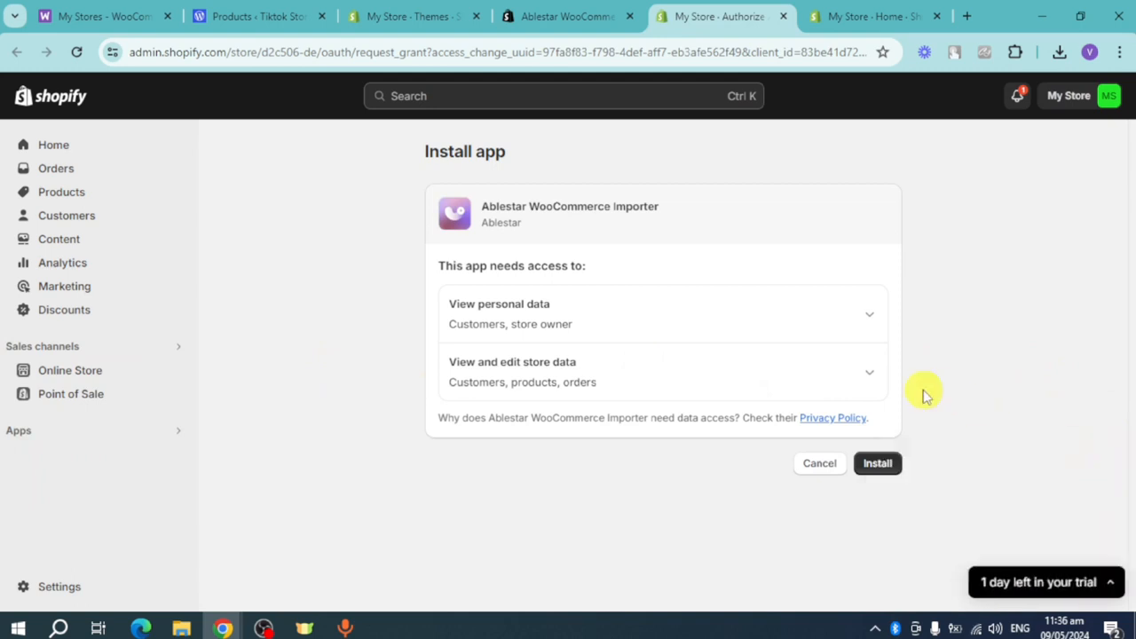
pyautogui.click(887, 467)
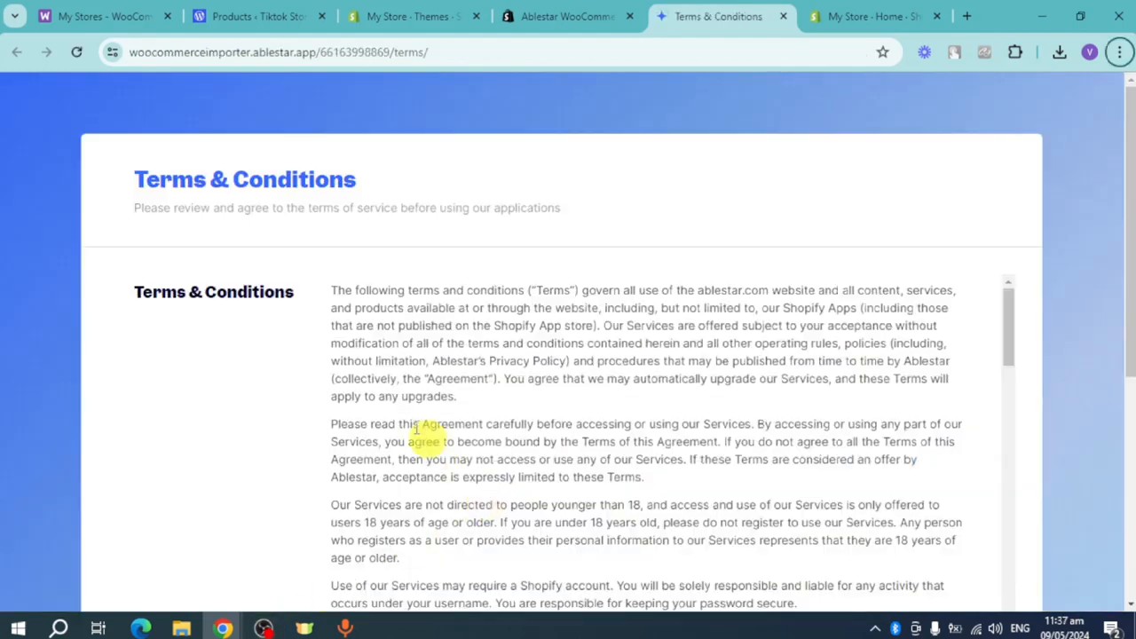
# - Review and agree to Ablestar's Terms & Conditions, and continue to the importer's onboarding
pyautogui.scroll(-3, 636, 407)
pyautogui.scroll(-10, 635, 407)
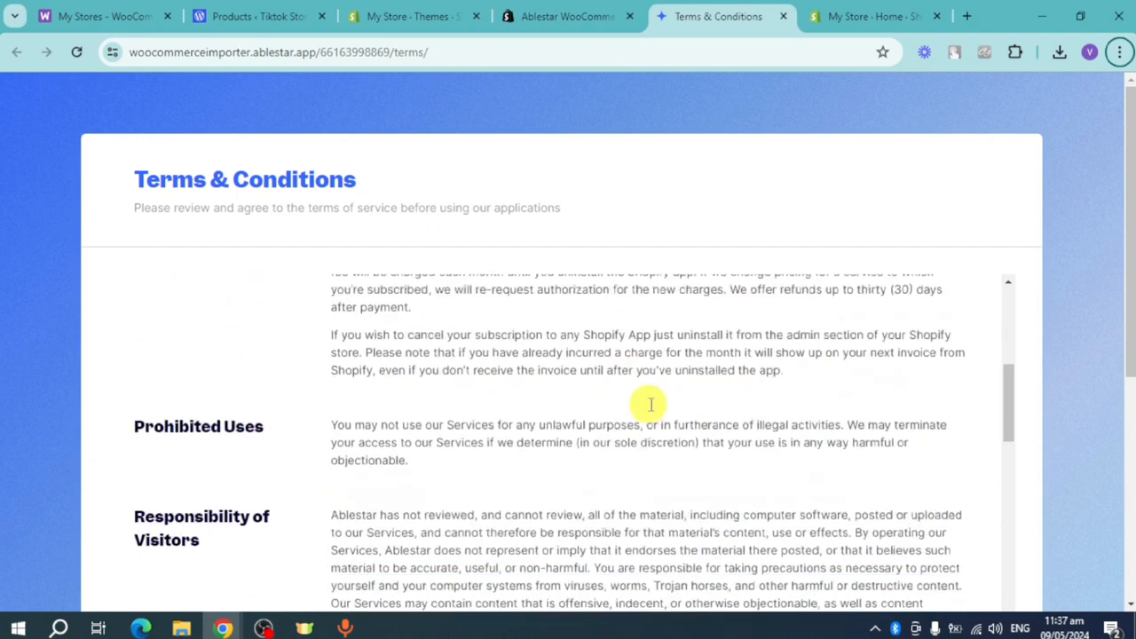
pyautogui.scroll(-3, 1090, 435)
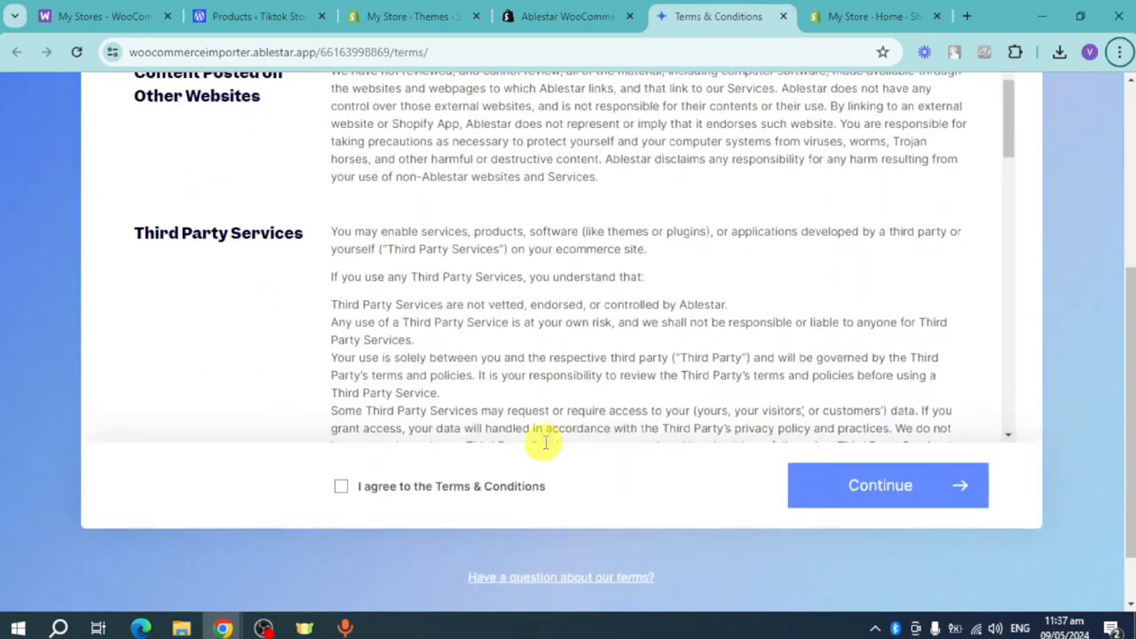
pyautogui.click(342, 488)
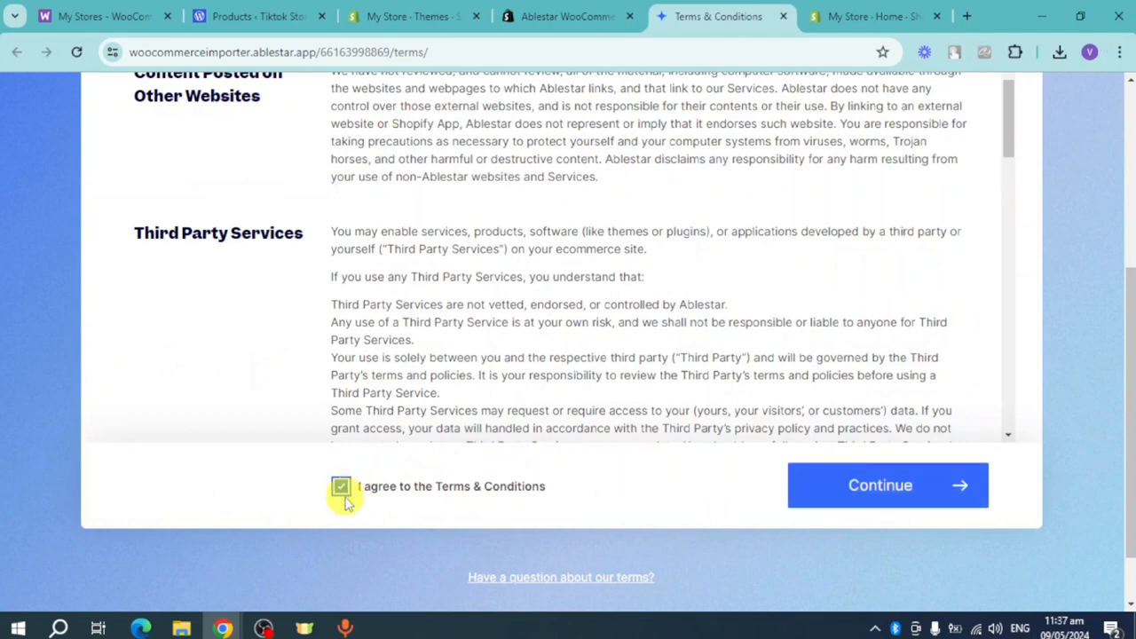
pyautogui.click(870, 493)
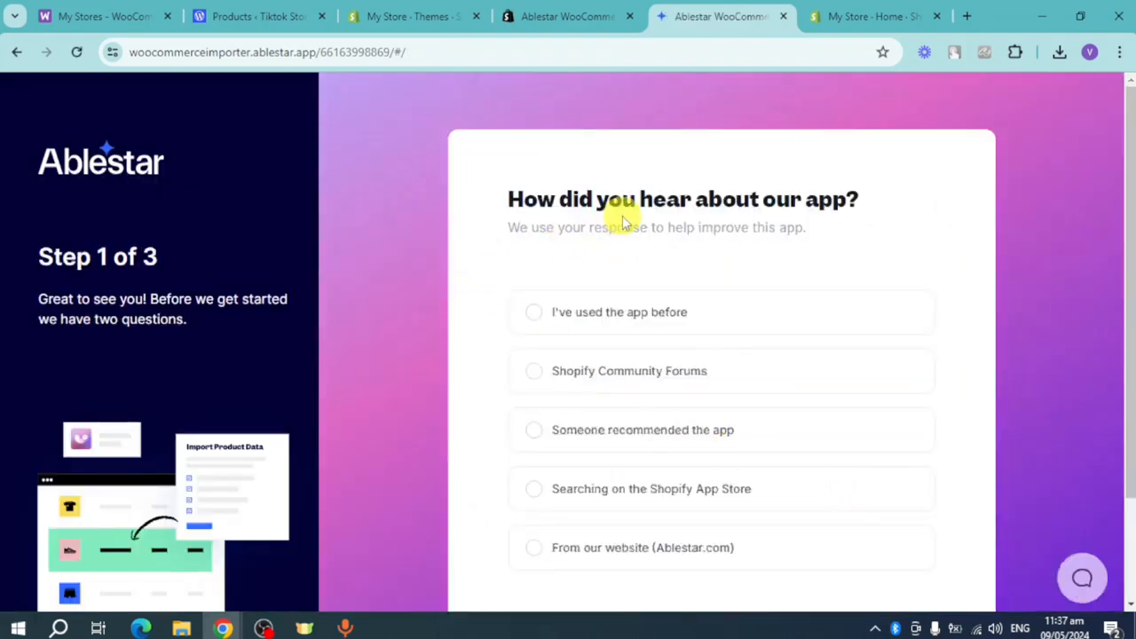
# - Answer the onboarding questions with "From our website (Ablestar.com)" and "Yes, I'm migrating my own store", and skip the monthly email list
pyautogui.scroll(-1, 621, 218)
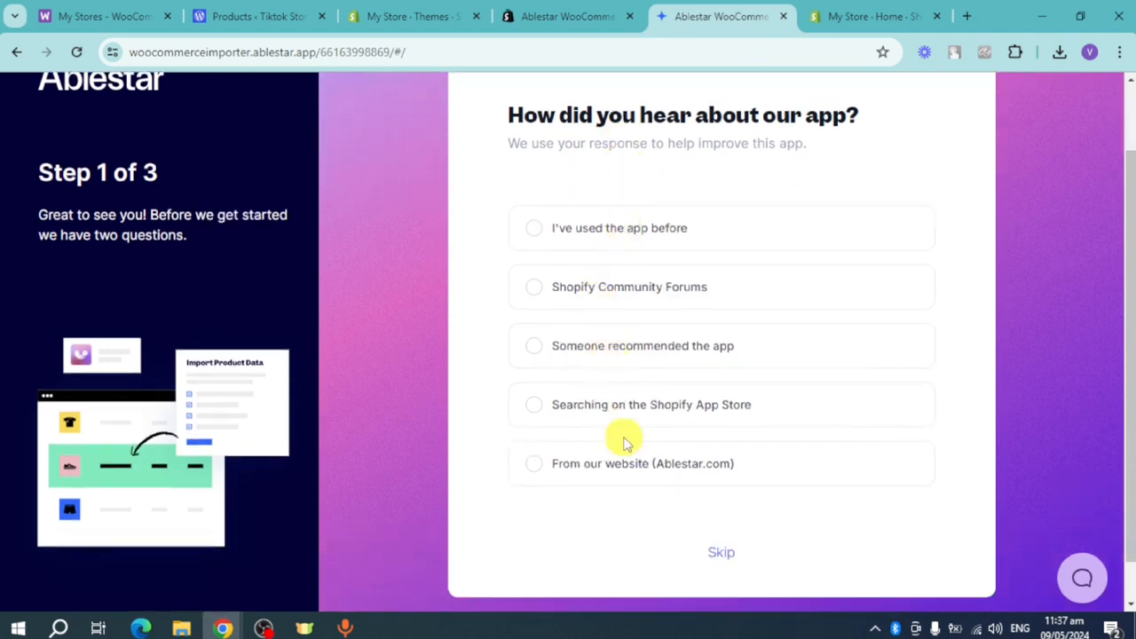
pyautogui.click(625, 471)
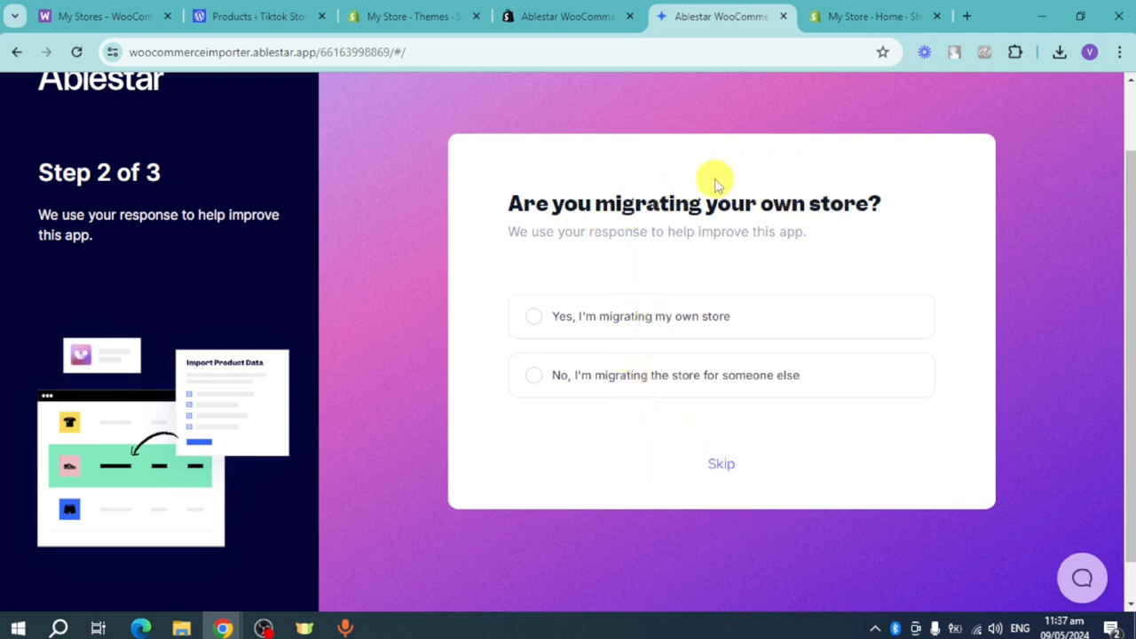
pyautogui.click(618, 325)
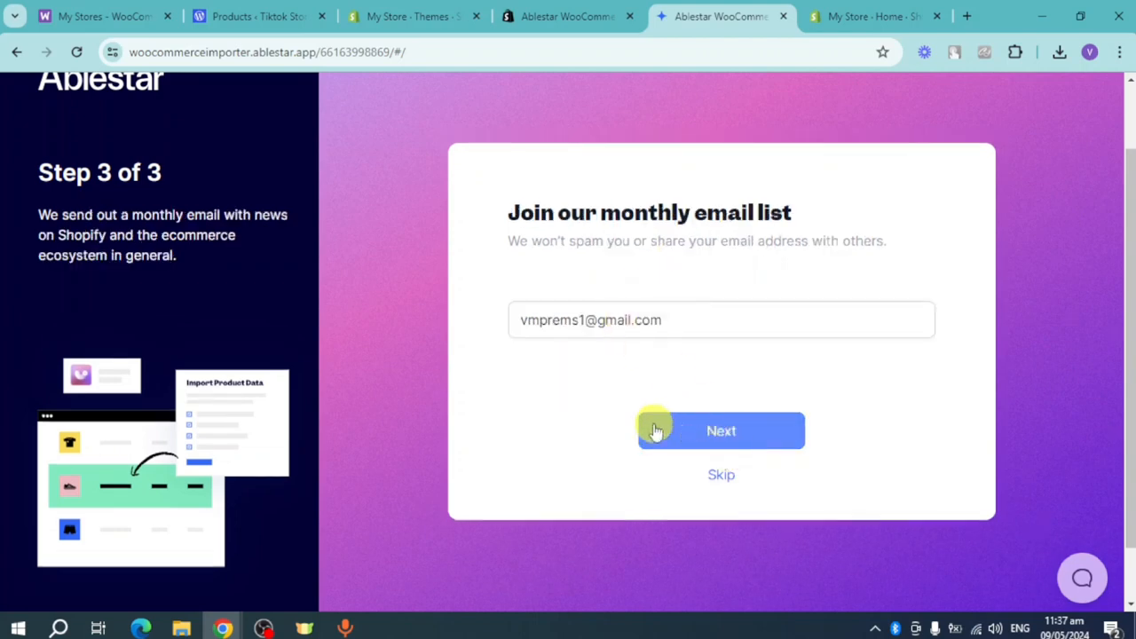
pyautogui.click(706, 474)
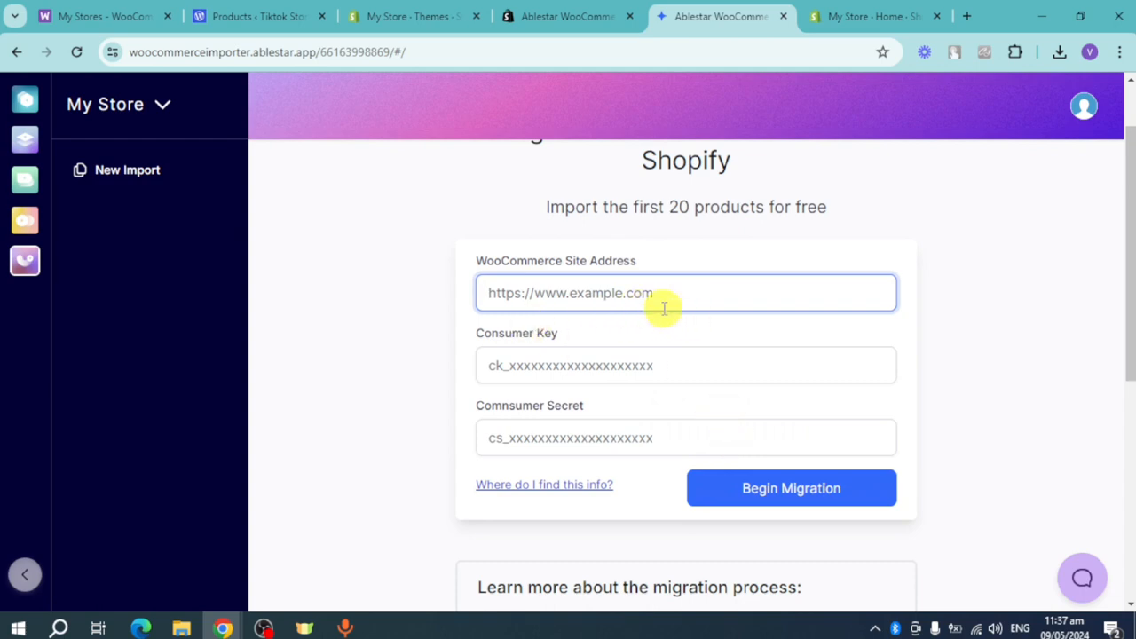
pyautogui.click(248, 18)
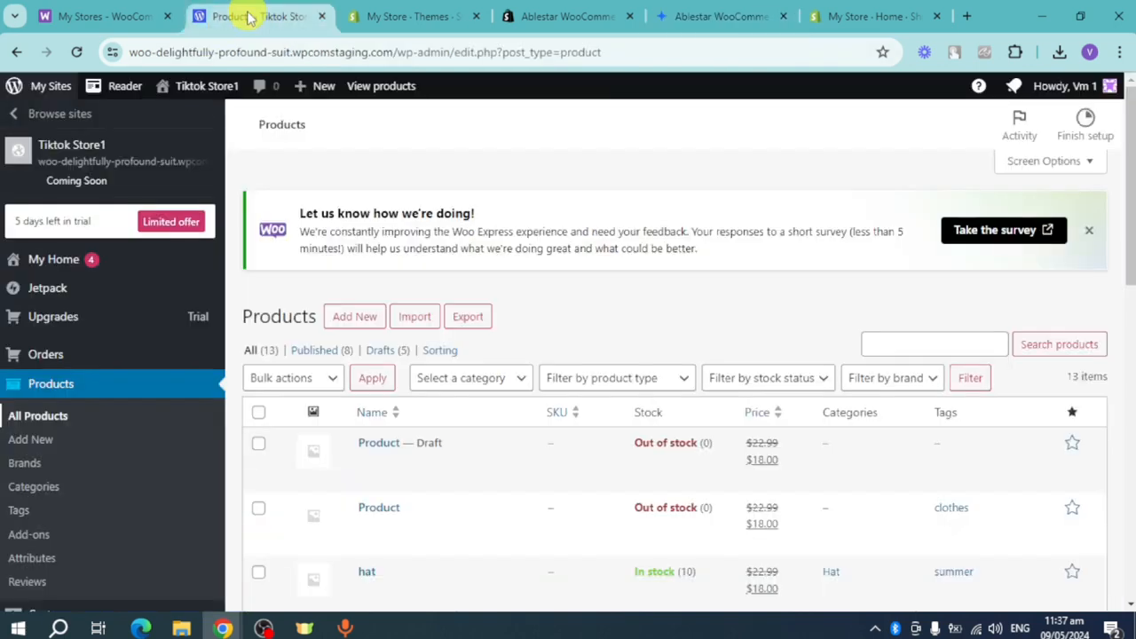
pyautogui.click(128, 168)
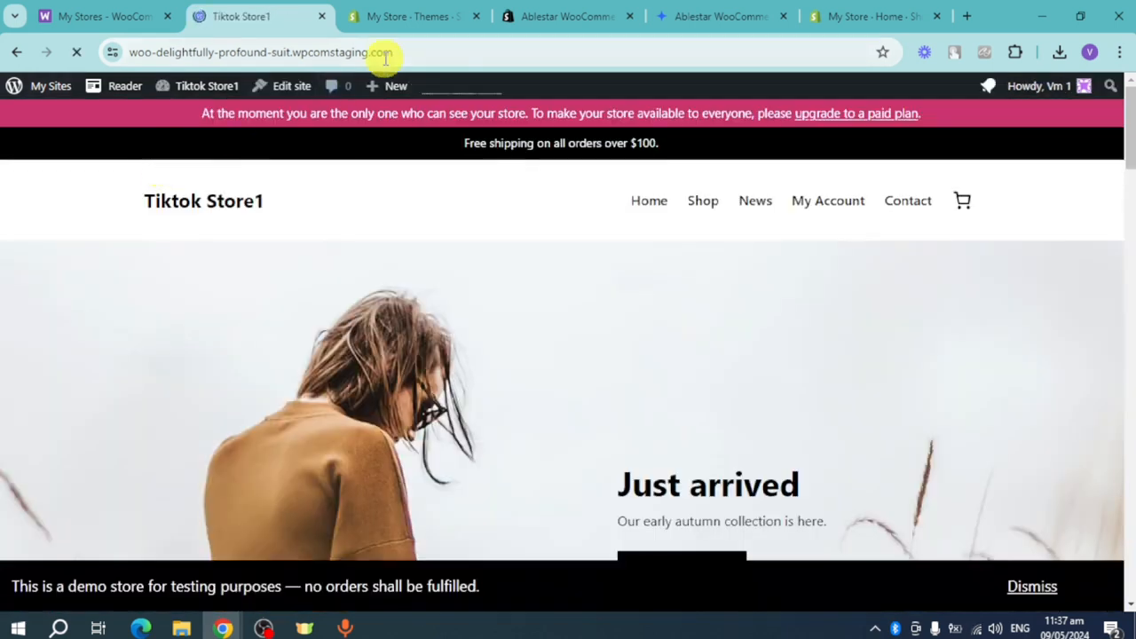
pyautogui.click(388, 53)
pyautogui.hotkey('ctrl', 'c')
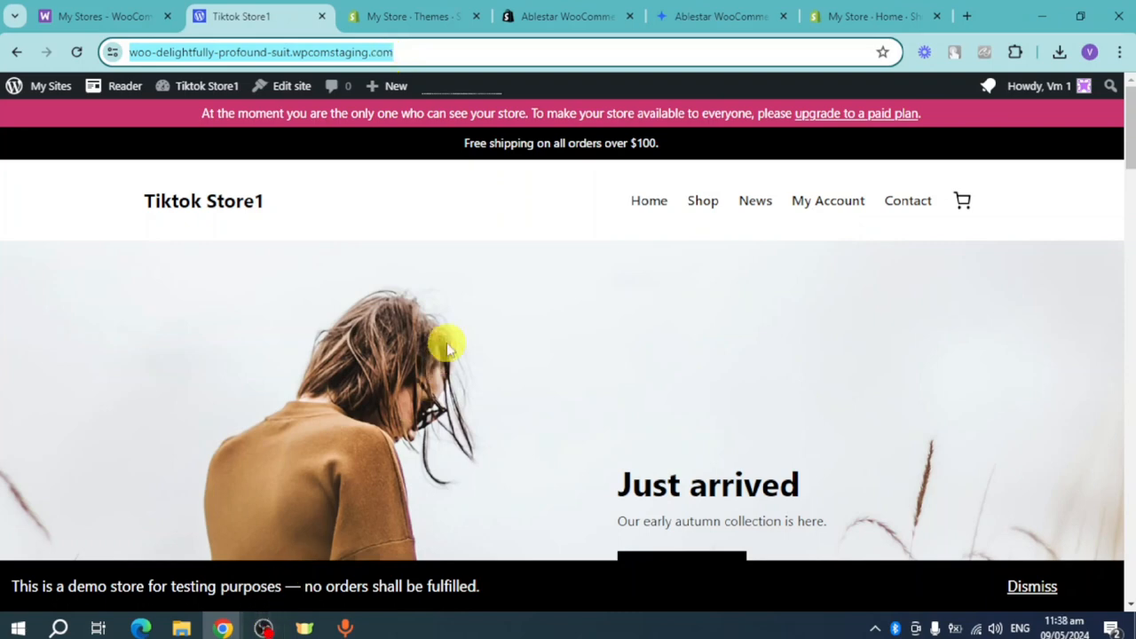
pyautogui.click(719, 16)
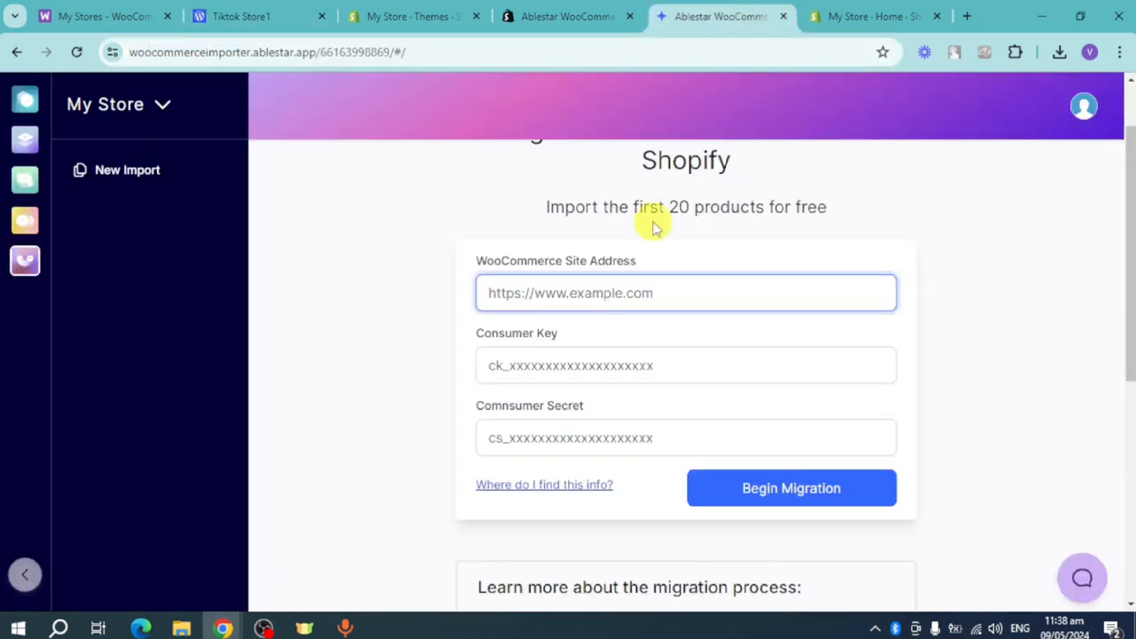
pyautogui.hotkey('ctrl', 'v')
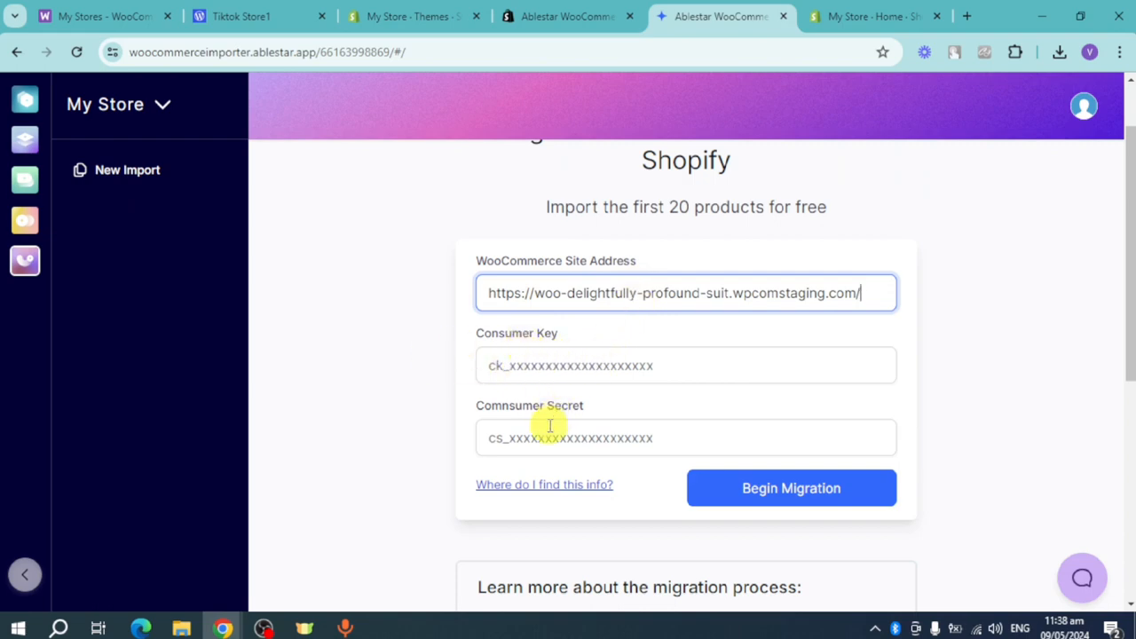
# - Examine the importer's help article on enabling WooCommerce API access for how to activate the API
pyautogui.click(544, 491)
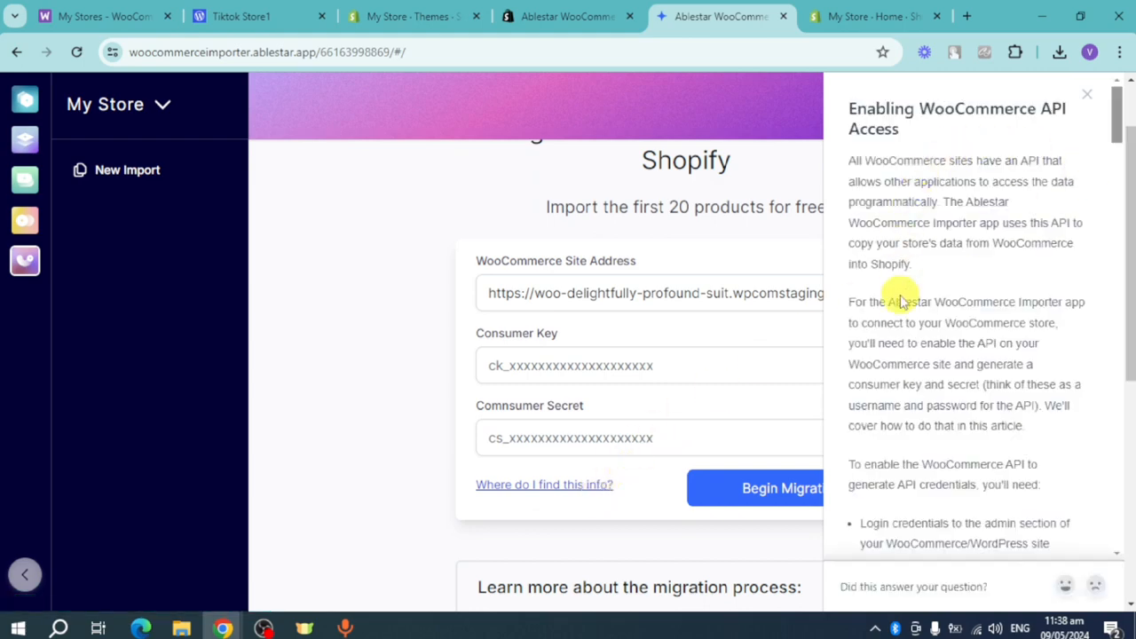
pyautogui.scroll(-3, 905, 309)
pyautogui.scroll(-2, 943, 373)
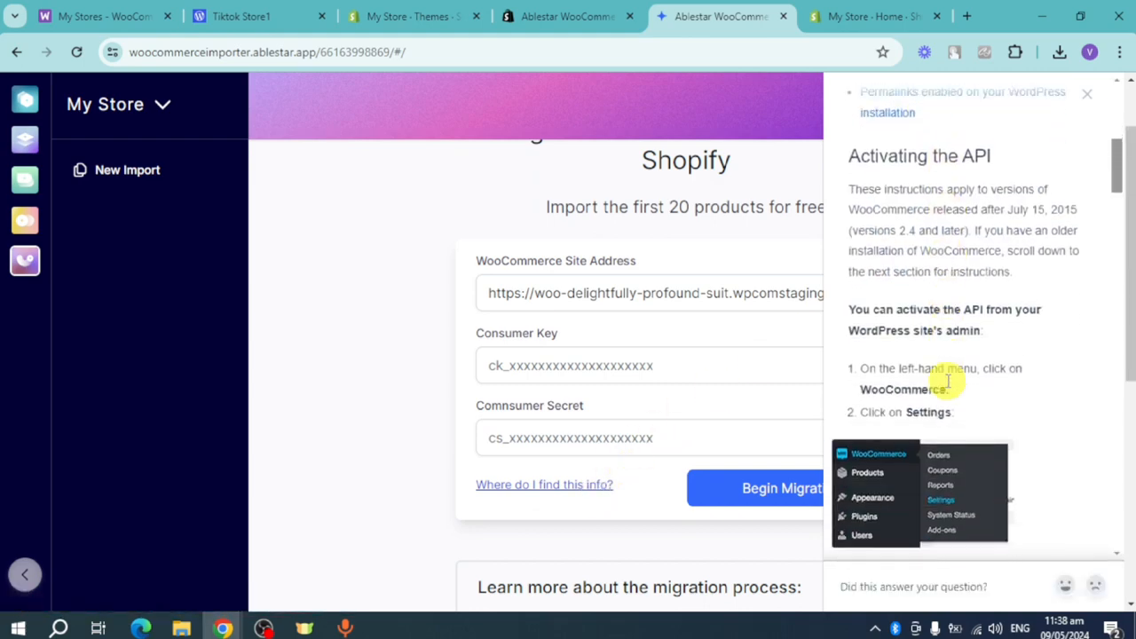
pyautogui.scroll(1, 947, 379)
pyautogui.scroll(-3, 950, 376)
pyautogui.scroll(-2, 932, 311)
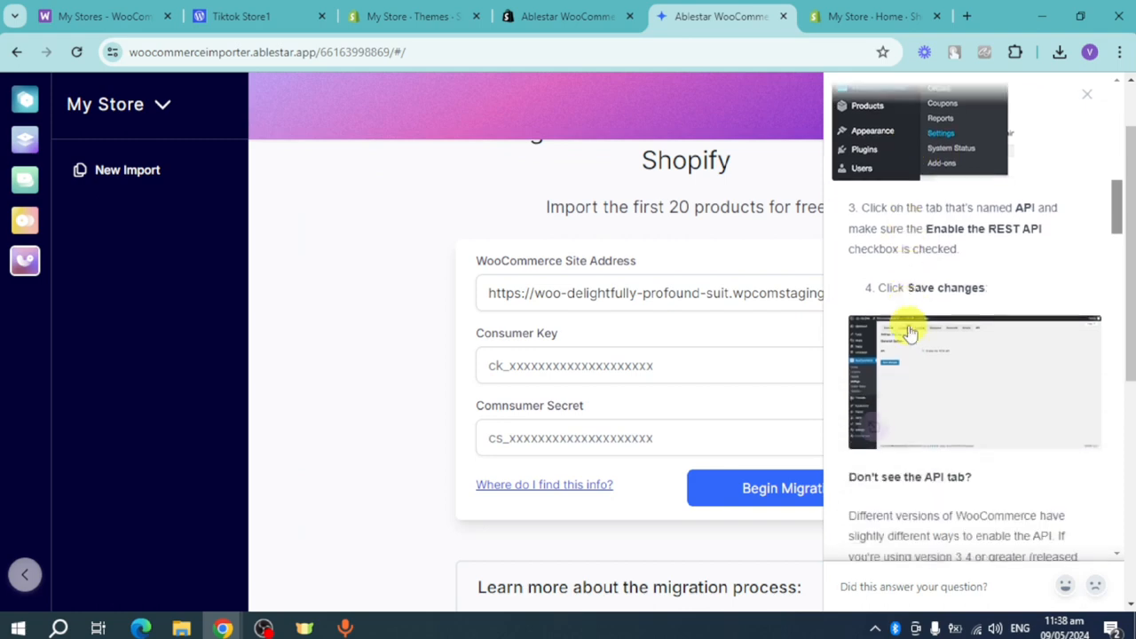
pyautogui.scroll(1, 988, 355)
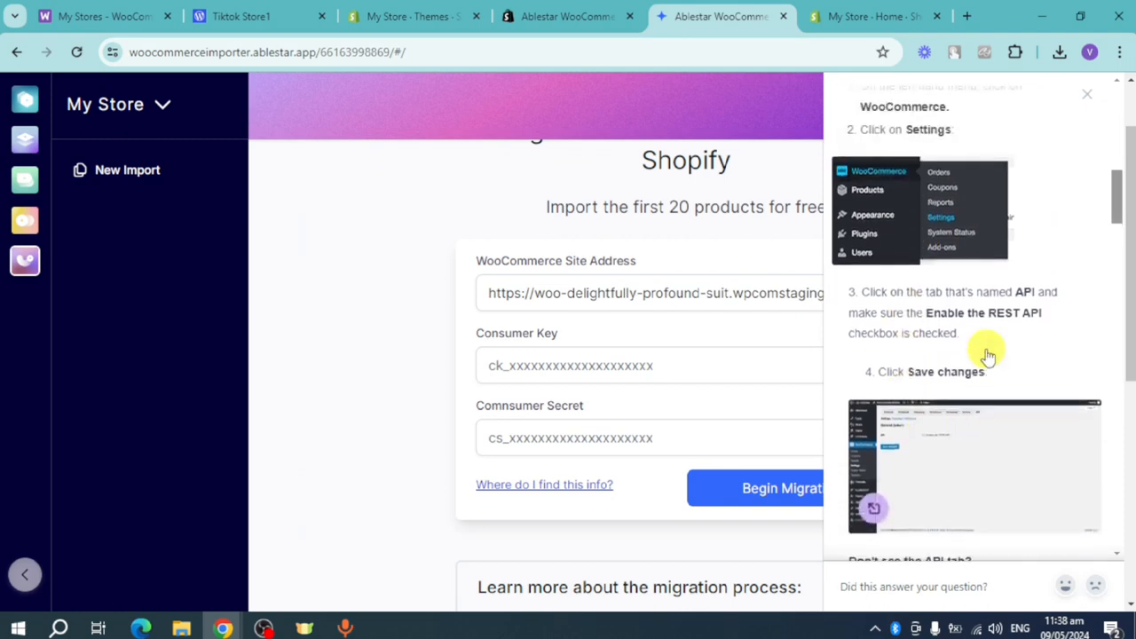
pyautogui.scroll(2, 986, 354)
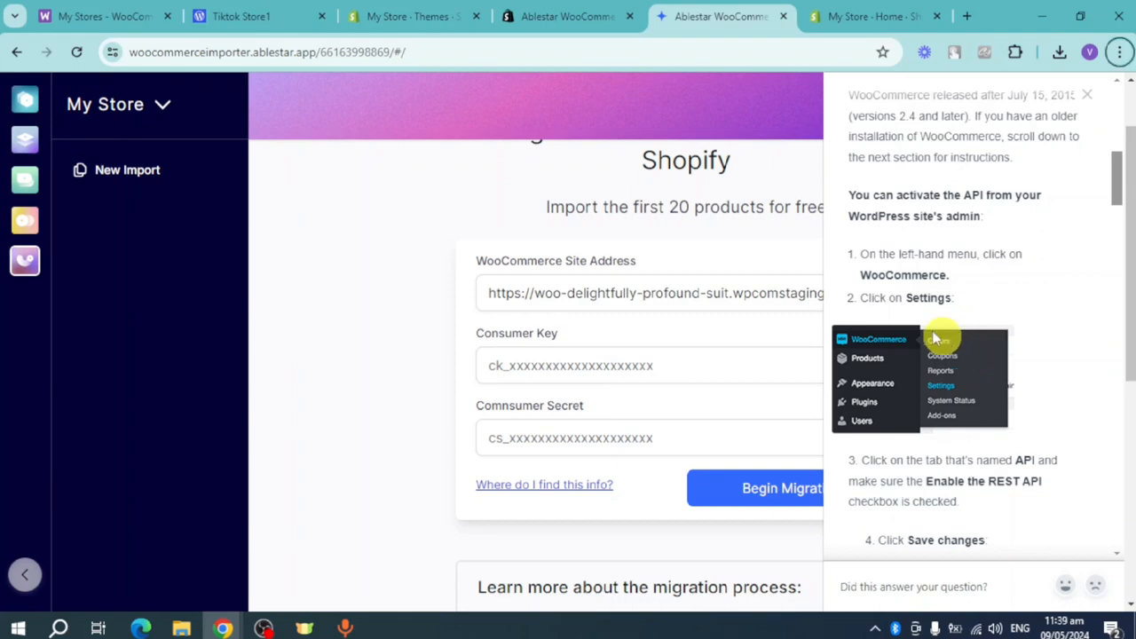
# - Return to the Tiktok Store1 WordPress admin, open its WooCommerce settings and check the Integration section for an API option
pyautogui.click(253, 17)
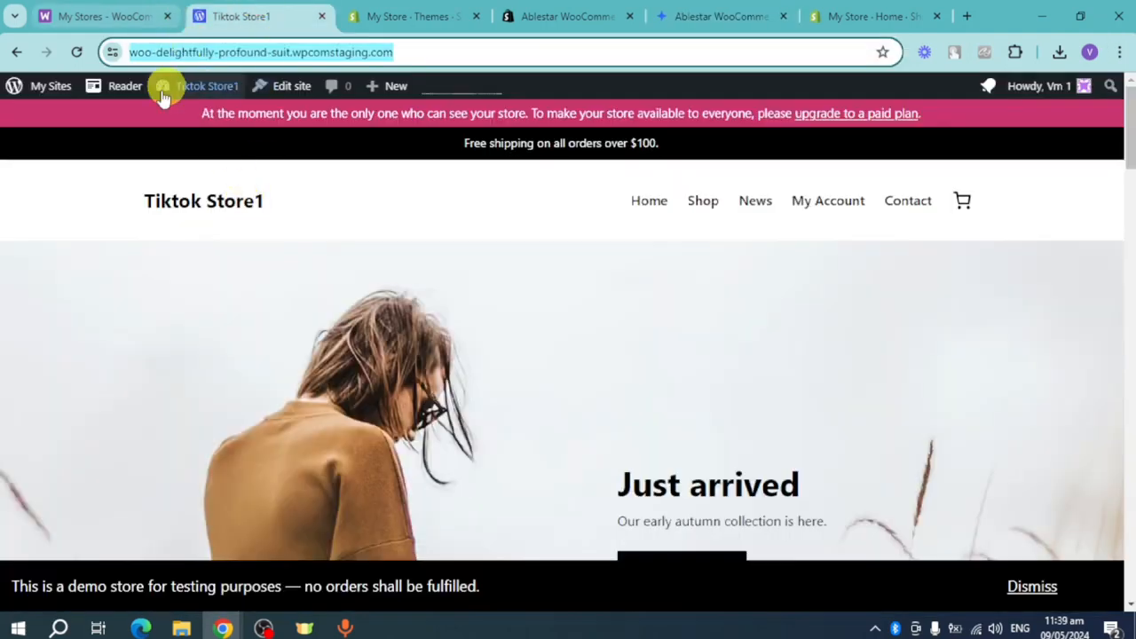
pyautogui.press('F5')
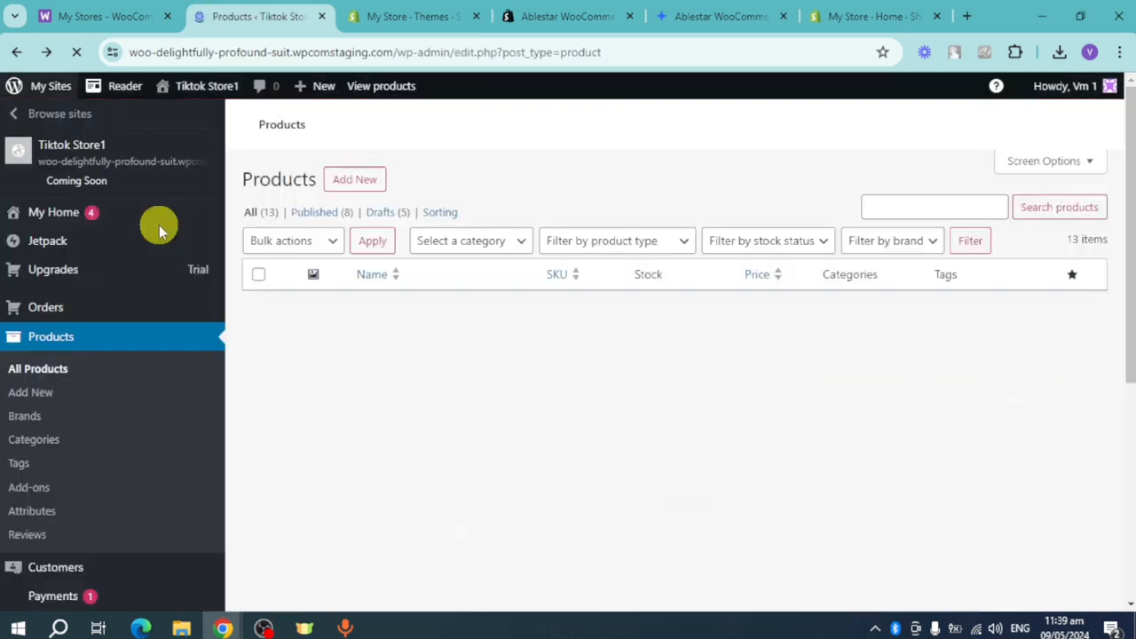
pyautogui.scroll(-4, 124, 426)
pyautogui.scroll(-2, 120, 496)
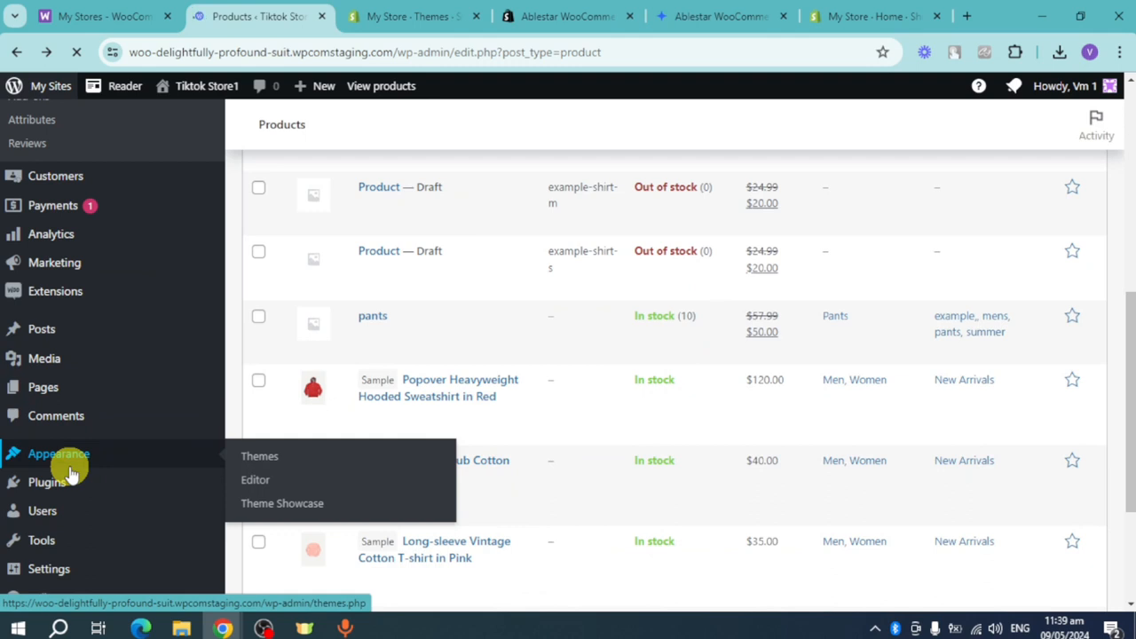
pyautogui.click(71, 473)
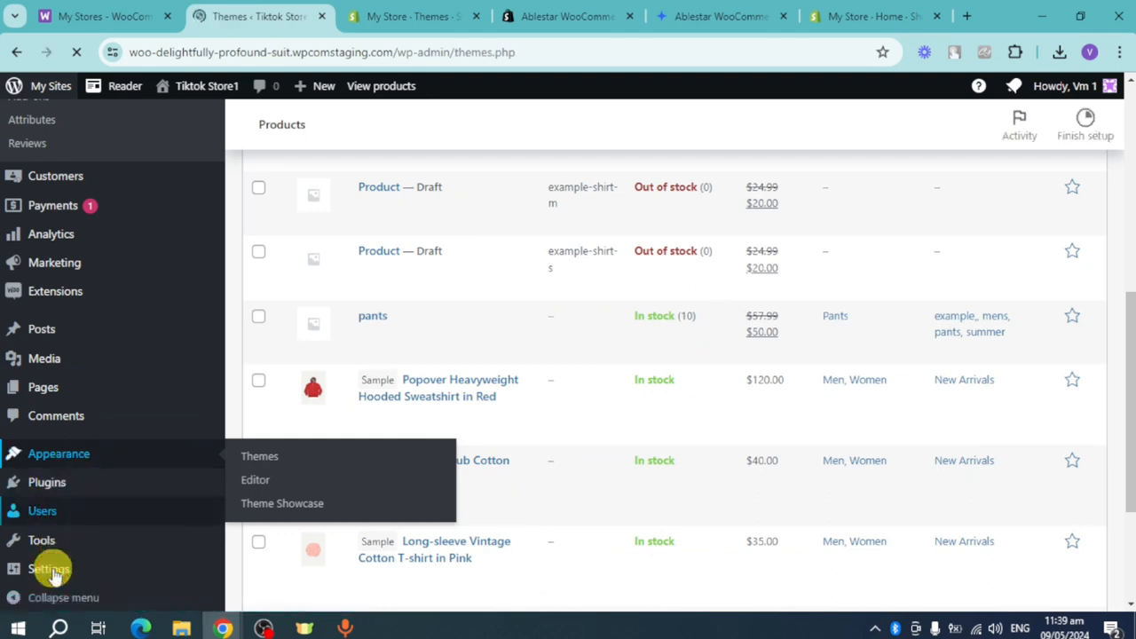
pyautogui.scroll(-3, 62, 563)
pyautogui.moveTo(64, 554)
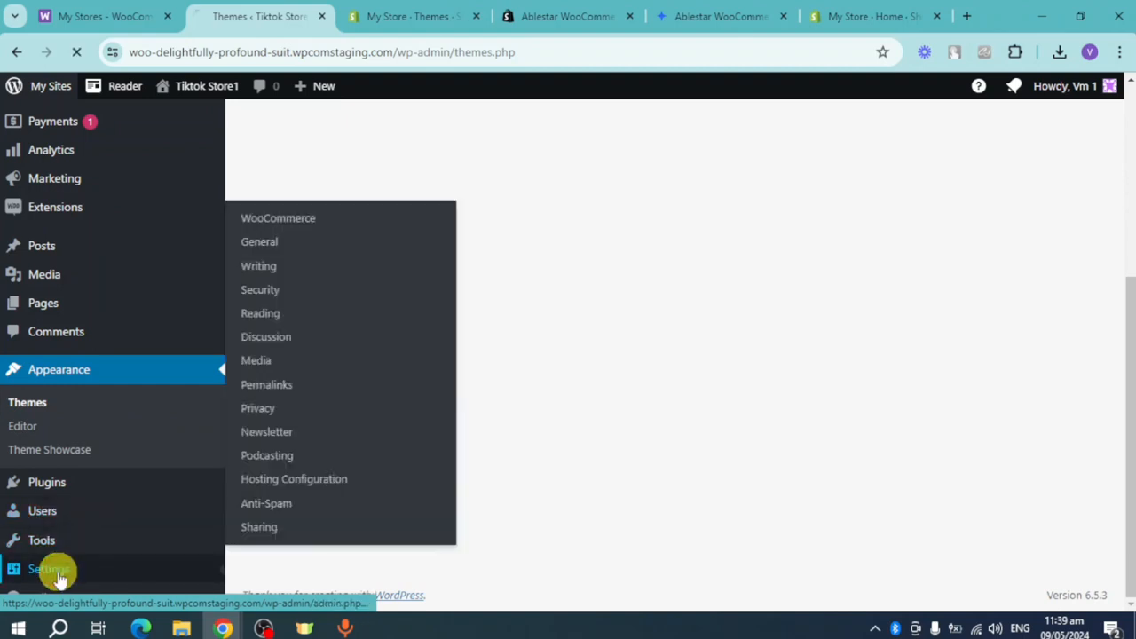
pyautogui.click(56, 574)
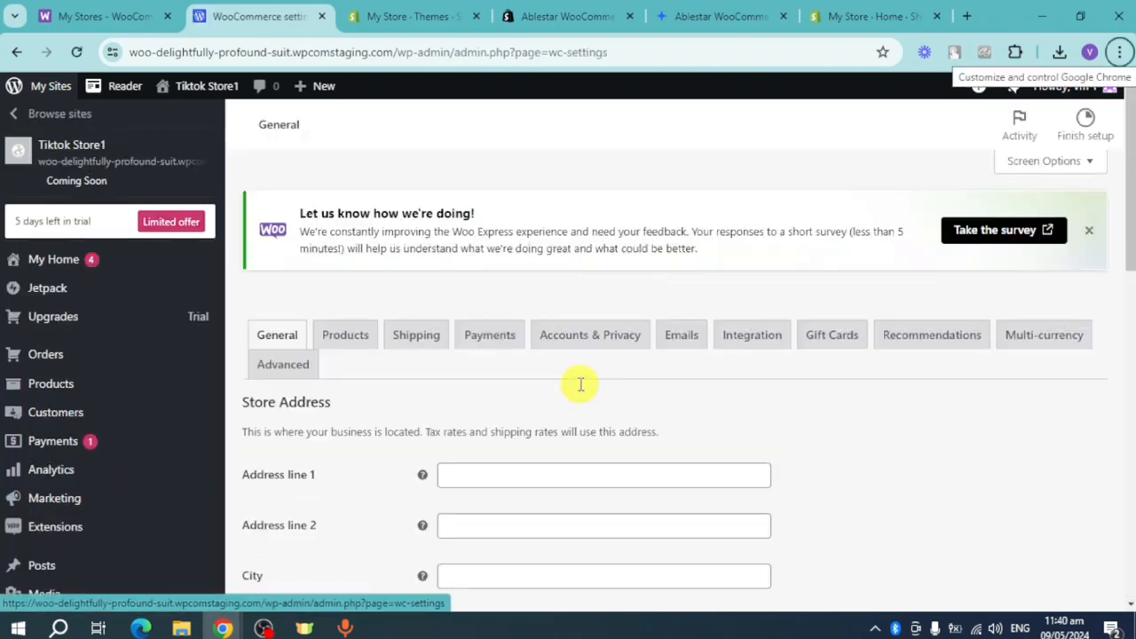
pyautogui.click(754, 340)
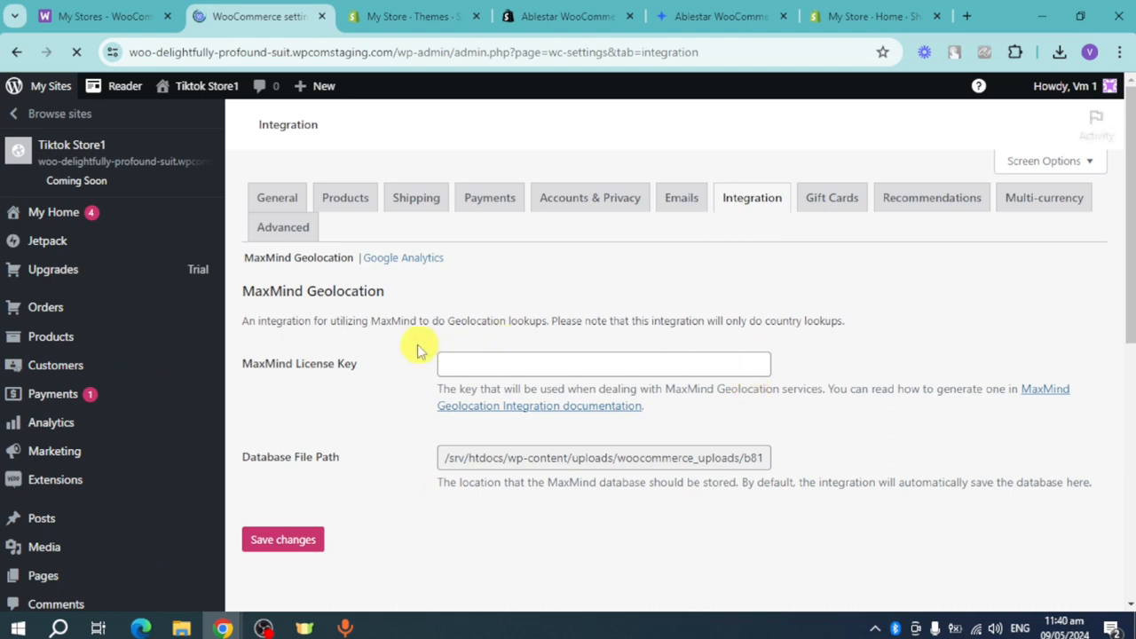
pyautogui.scroll(-2, 419, 401)
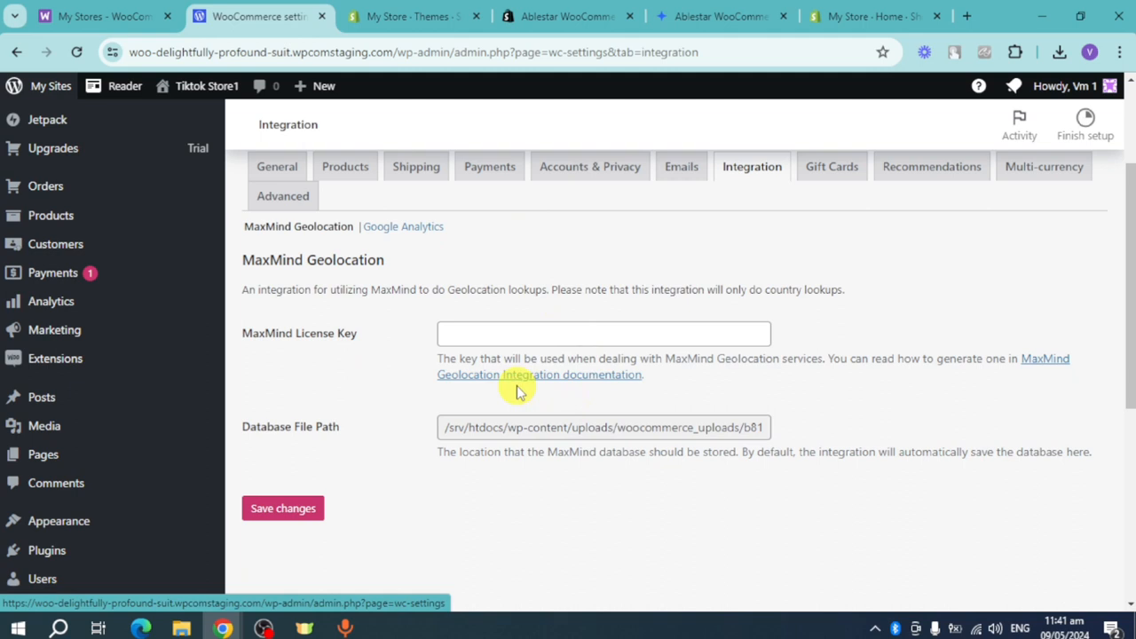
# - Return to the WooCommerce importer and examine its API access help article for how to generate the Consumer Key and Consumer Secret
pyautogui.click(715, 16)
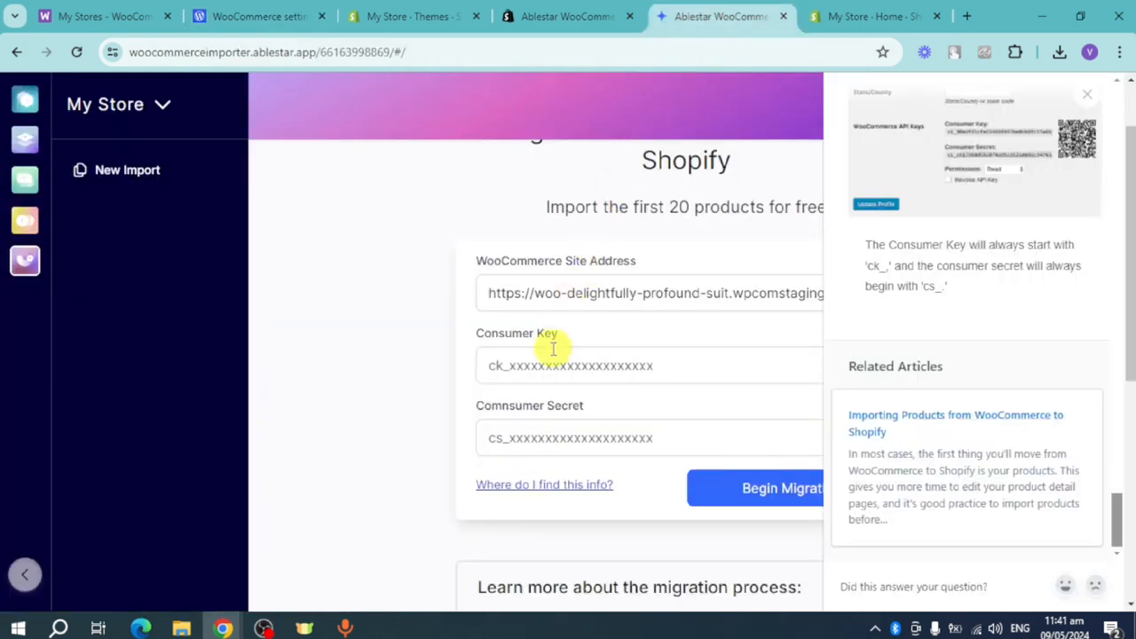
pyautogui.click(568, 380)
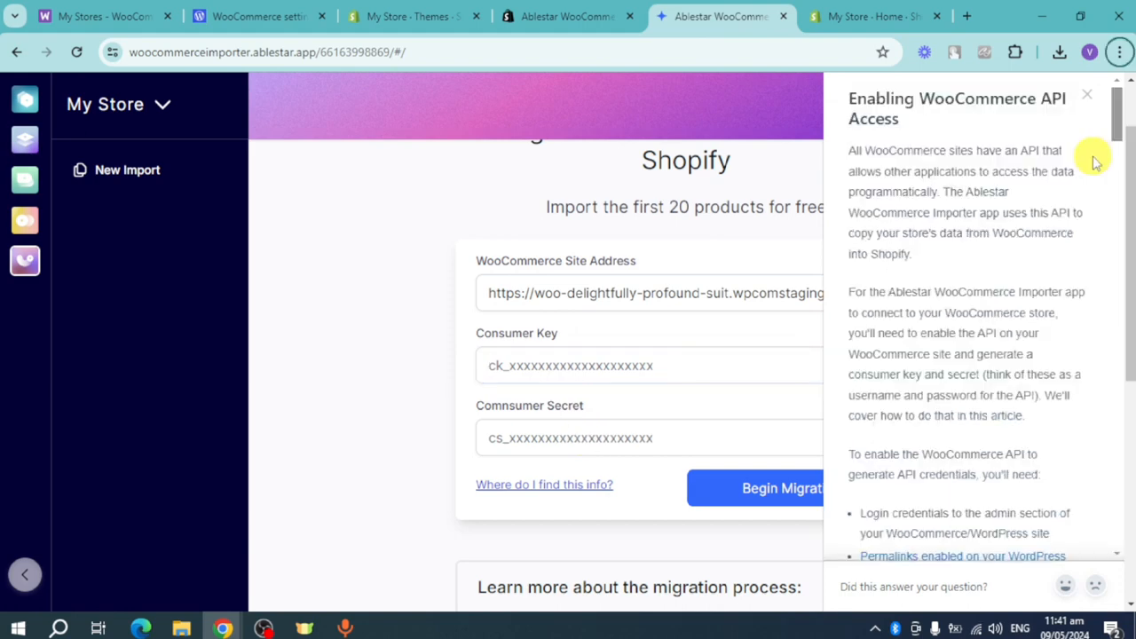
pyautogui.scroll(-8, 995, 328)
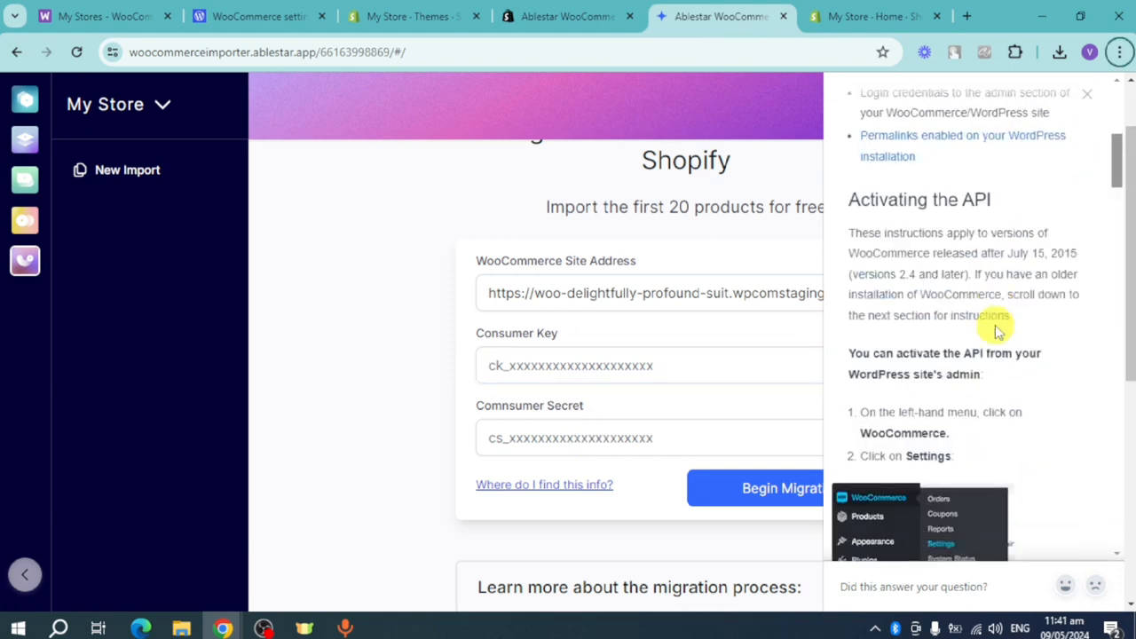
pyautogui.scroll(-10, 996, 328)
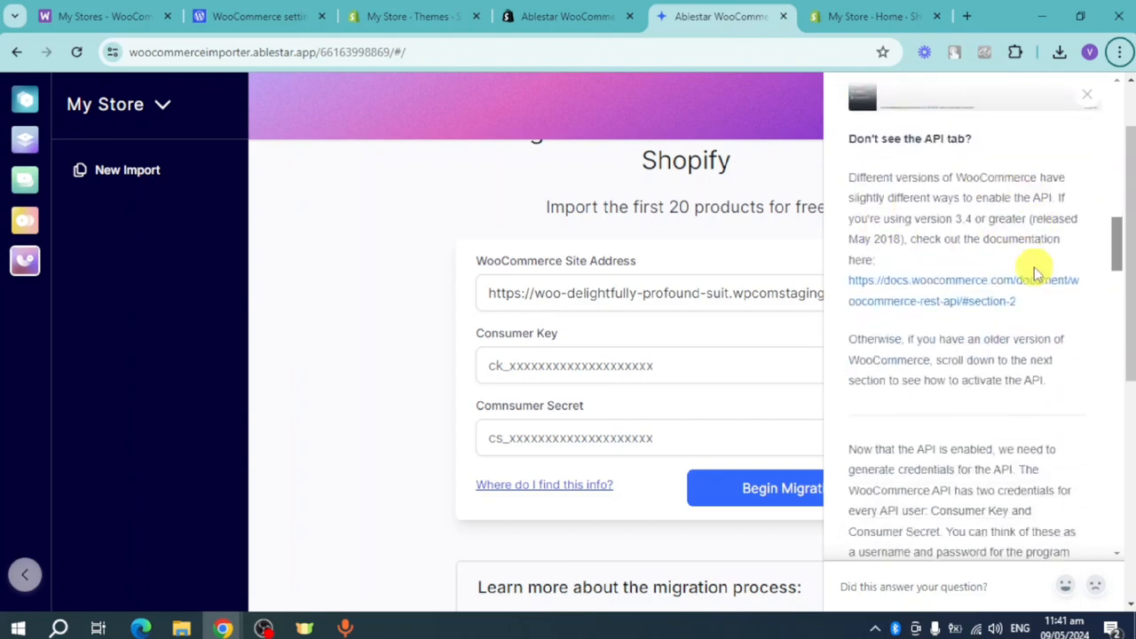
pyautogui.scroll(-3, 1045, 340)
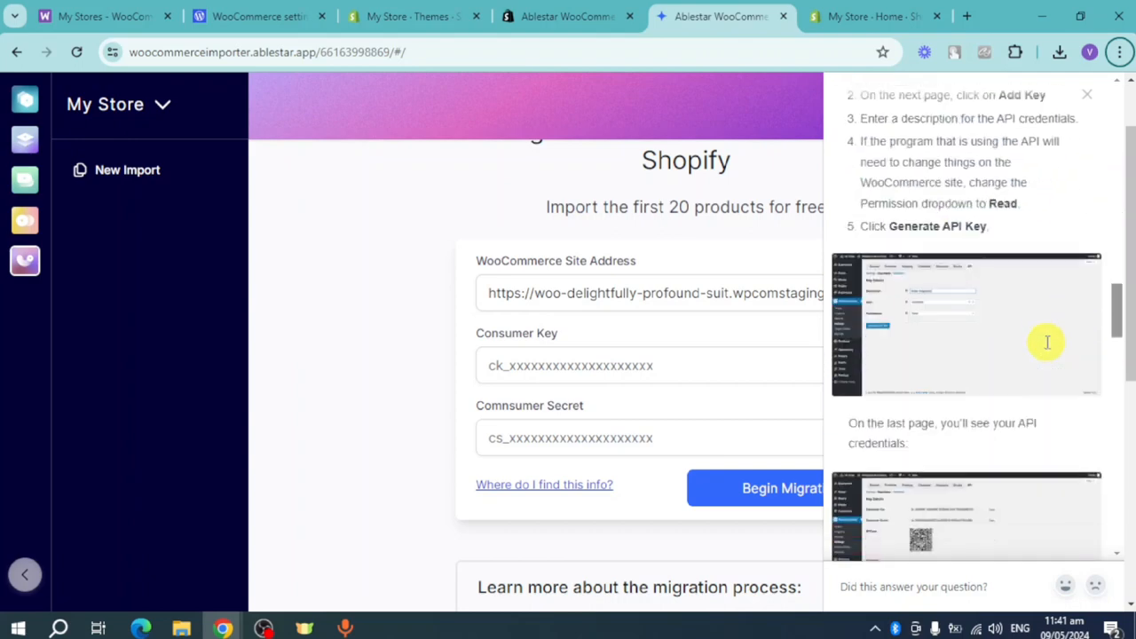
pyautogui.scroll(-2, 1045, 340)
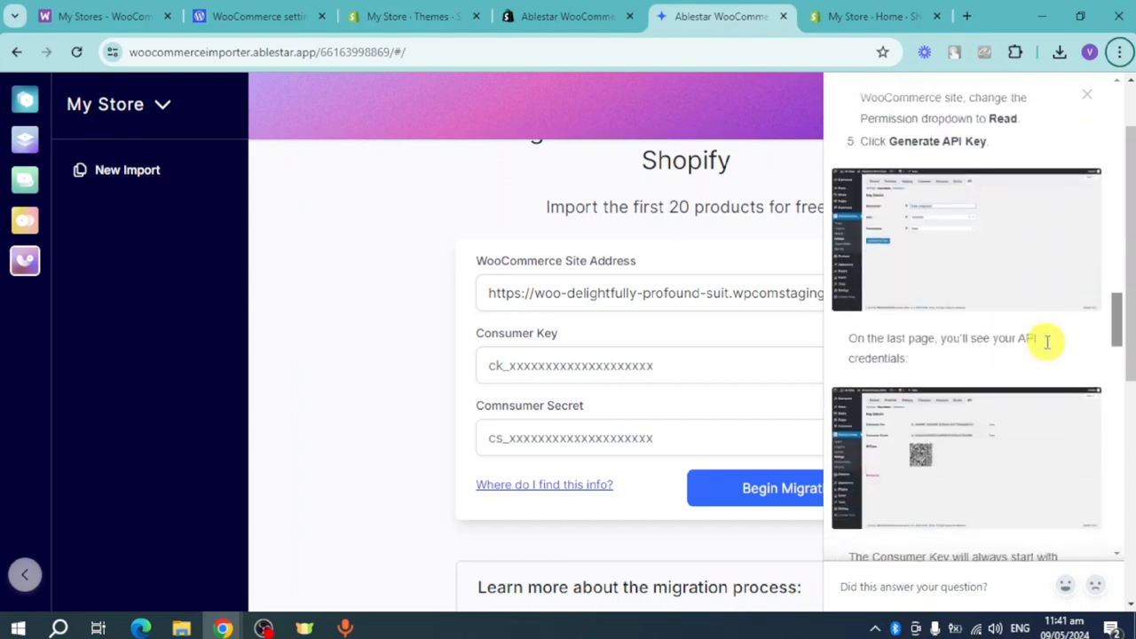
pyautogui.scroll(-3, 1012, 302)
pyautogui.scroll(-13, 1015, 337)
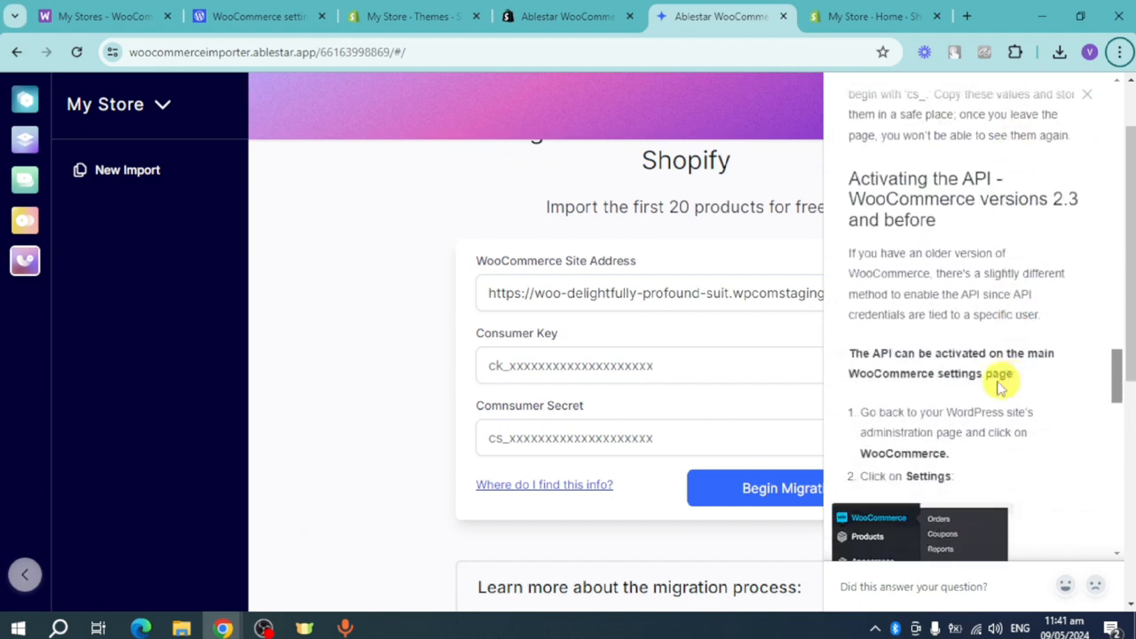
pyautogui.scroll(-5, 979, 388)
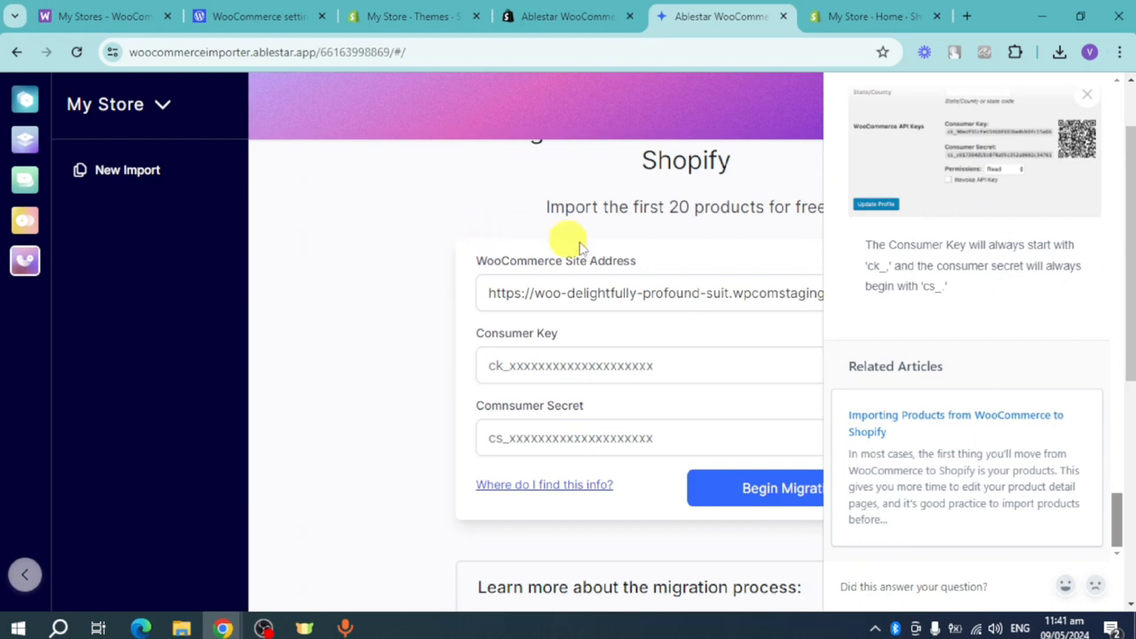
pyautogui.click(1085, 94)
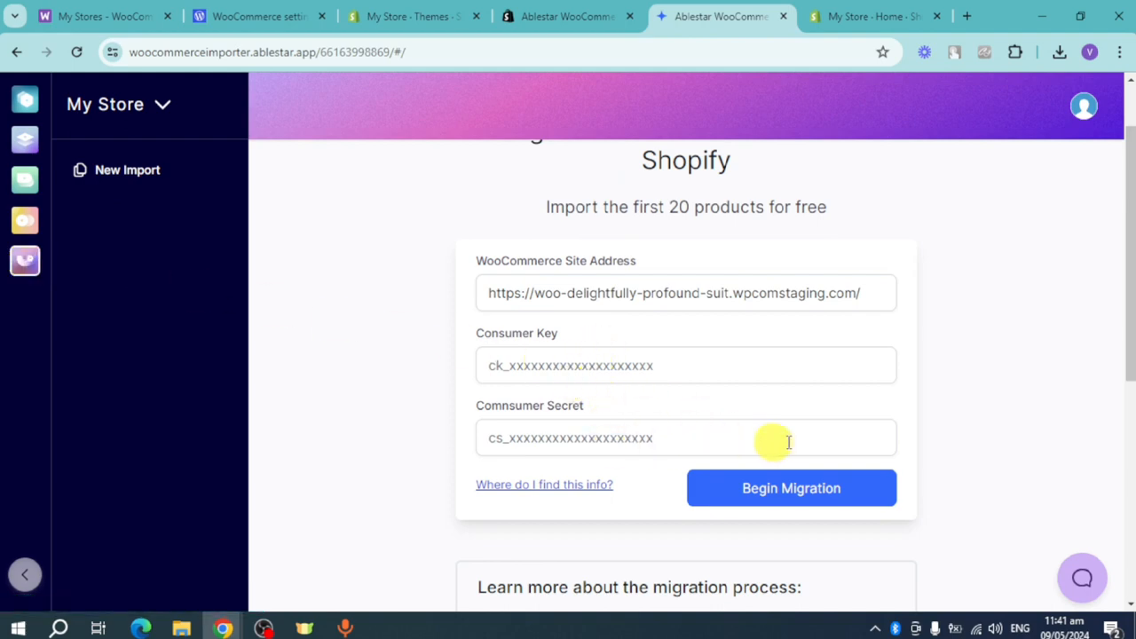
pyautogui.scroll(-2, 843, 441)
pyautogui.click(811, 333)
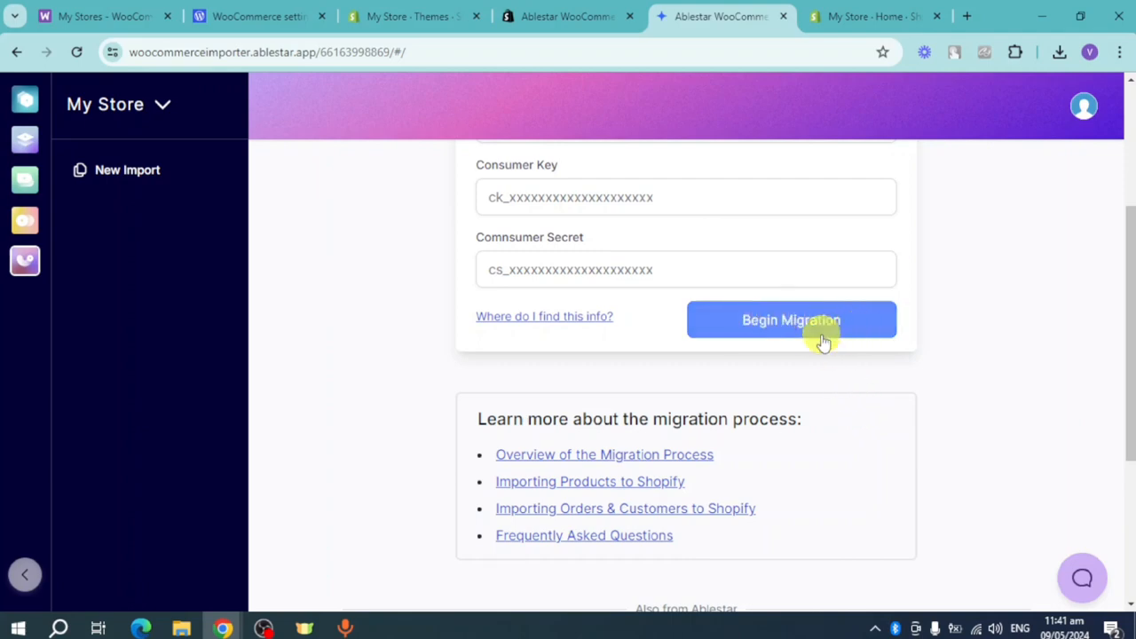
# - Switch to the Shopify admin and review the store's full product list
pyautogui.click(429, 8)
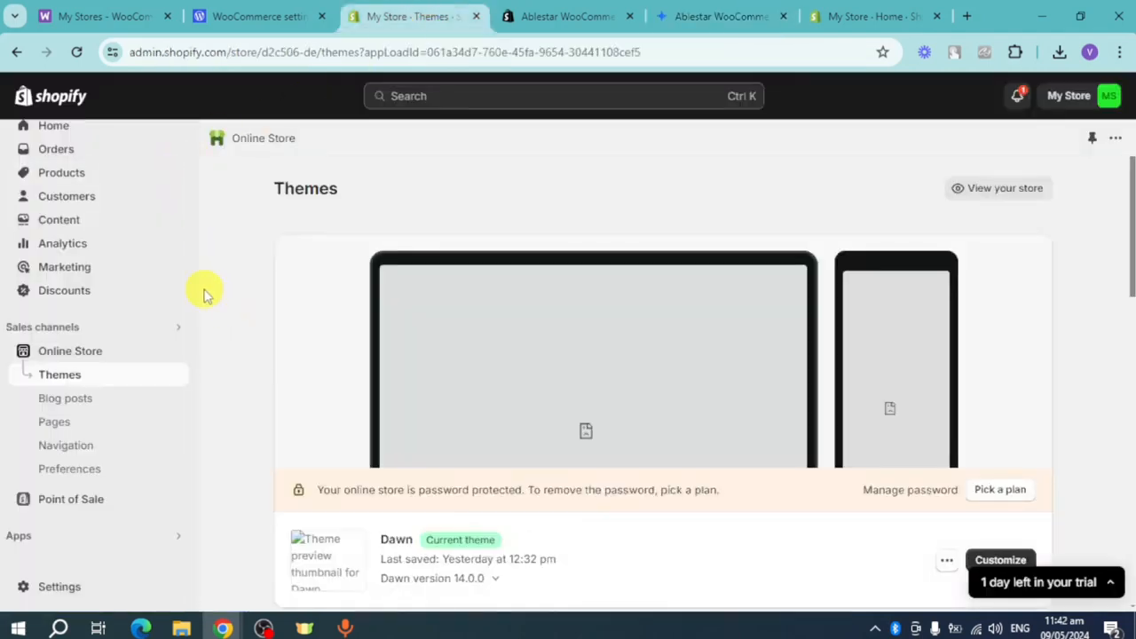
pyautogui.click(92, 176)
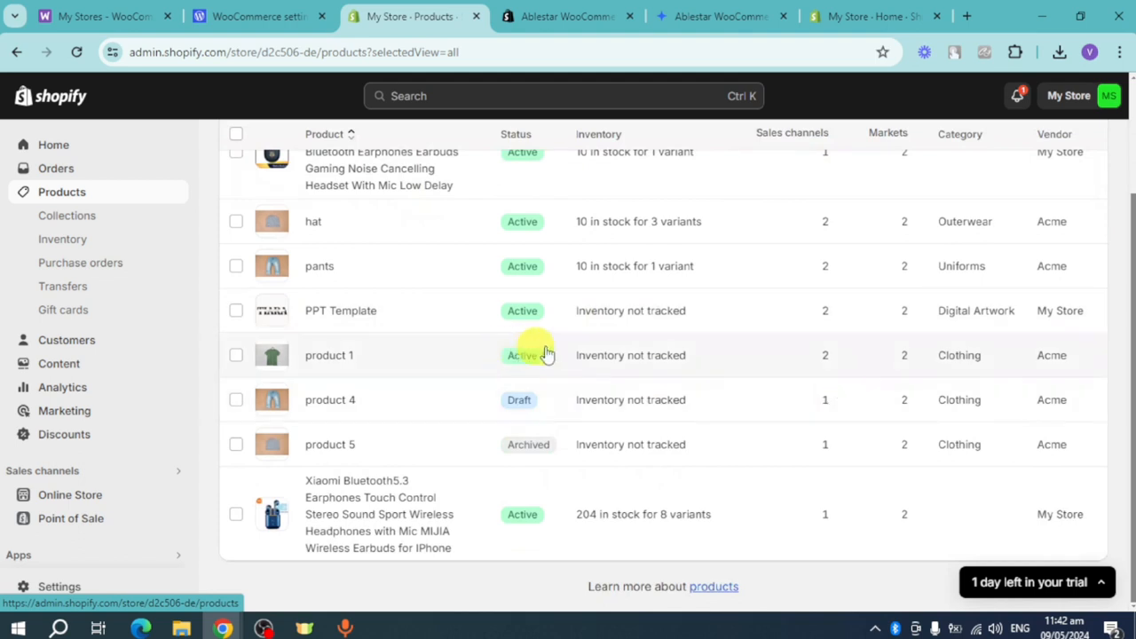
pyautogui.scroll(2, 855, 388)
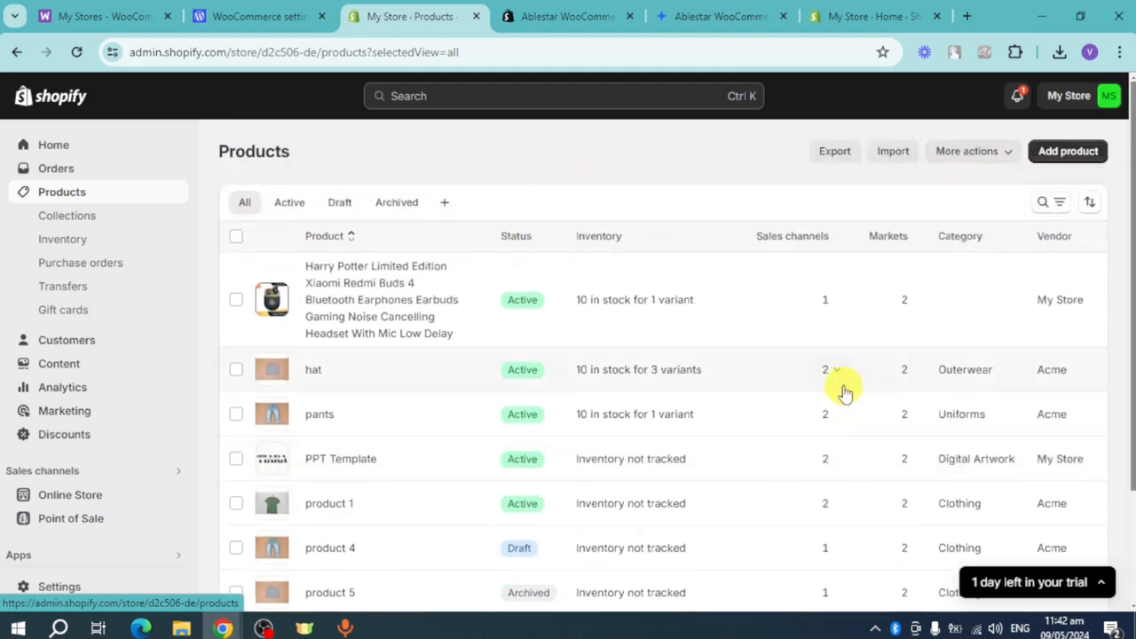
# - Switch to the Tiktok Store1 WordPress admin and look through all of its WooCommerce products
pyautogui.click(259, 15)
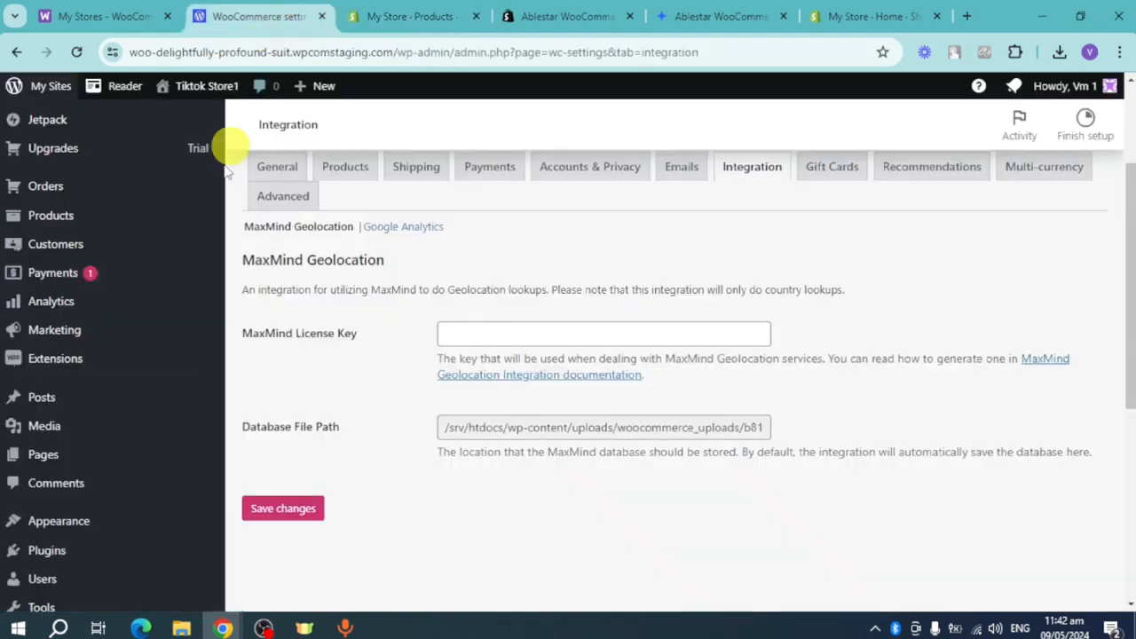
pyautogui.click(97, 227)
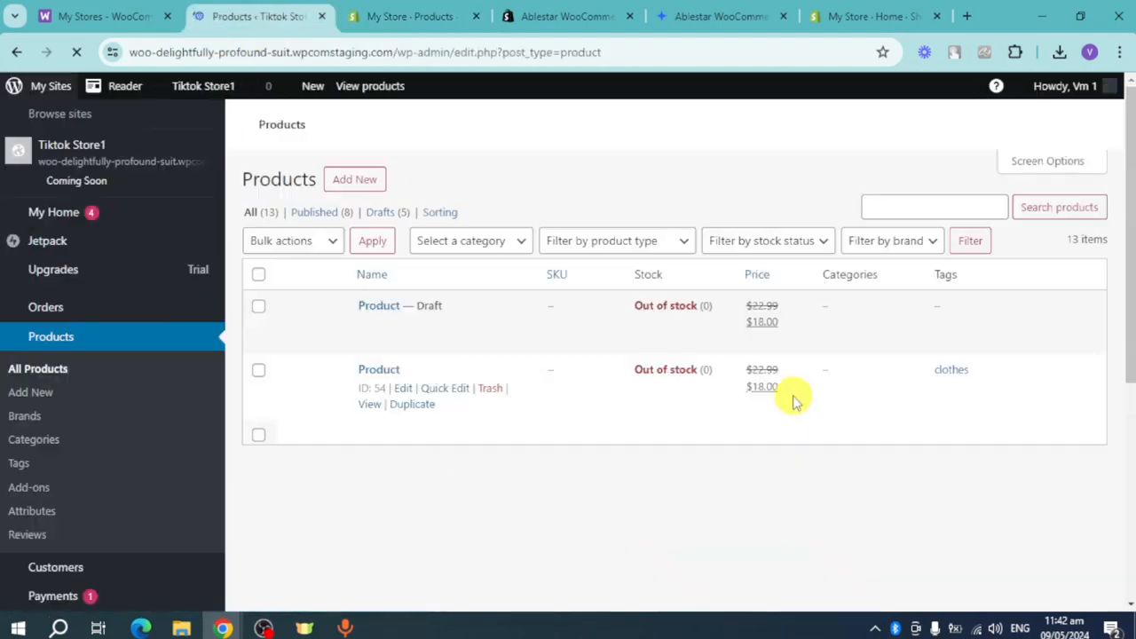
pyautogui.scroll(-2, 532, 377)
pyautogui.scroll(-1, 586, 364)
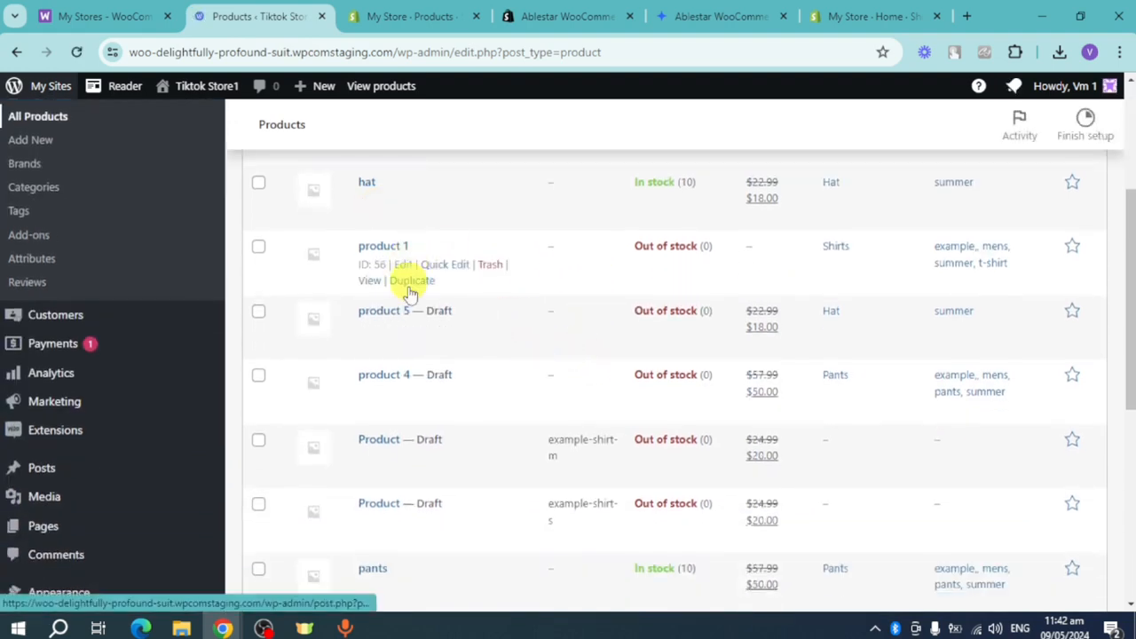
pyautogui.scroll(1, 401, 160)
pyautogui.scroll(3, 551, 302)
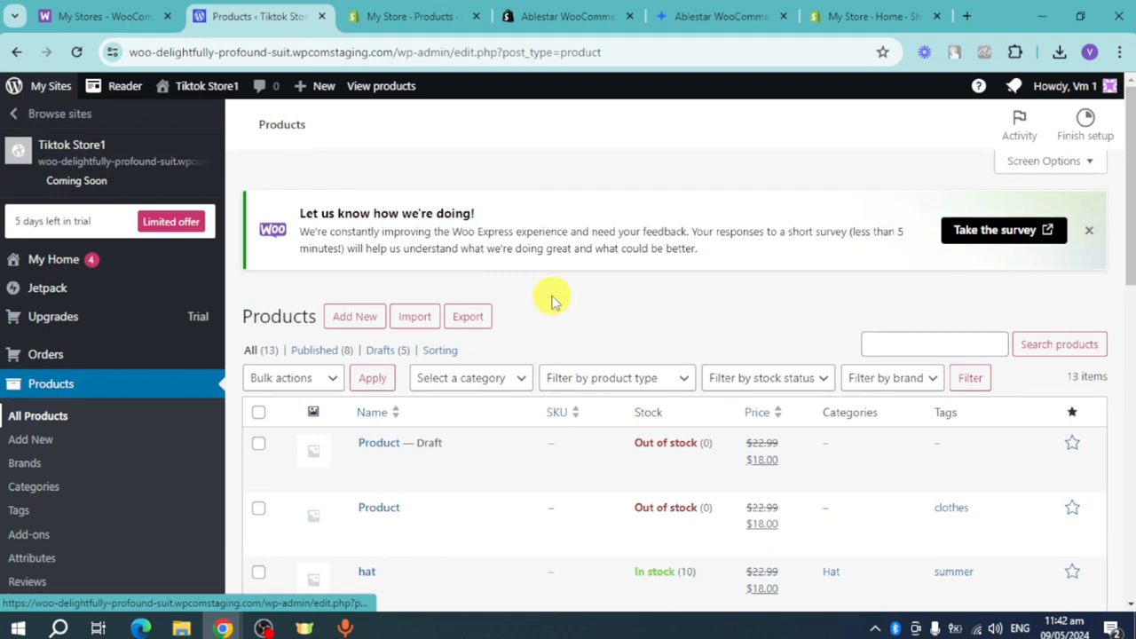
# - Select all listed WooCommerce products and export all columns, products and categories to a CSV file, without custom meta
pyautogui.click(260, 417)
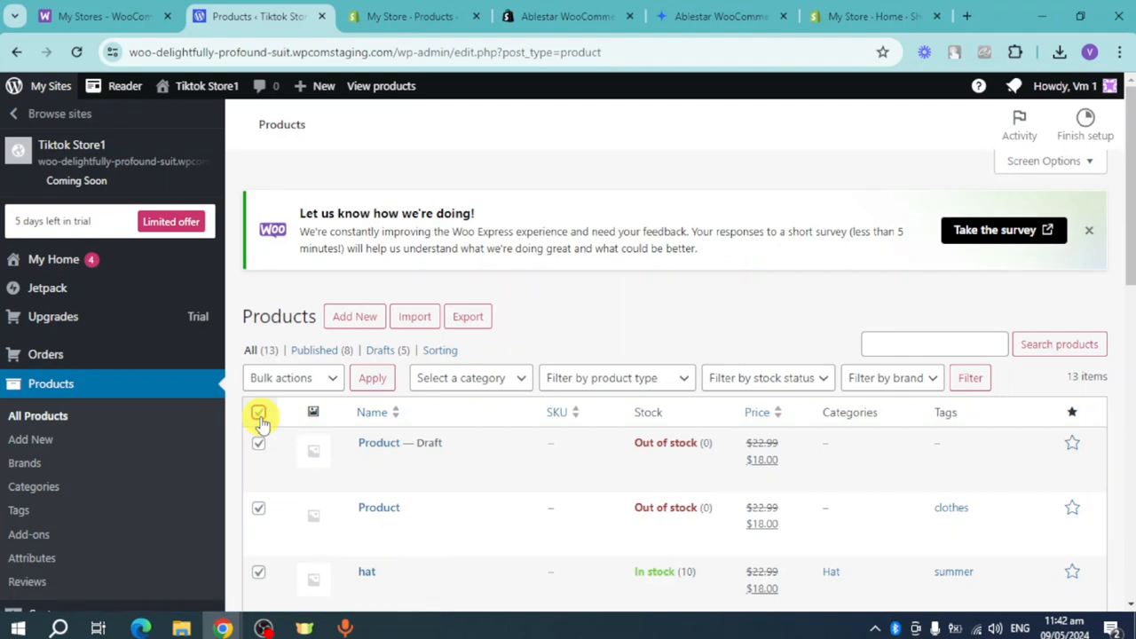
pyautogui.click(465, 319)
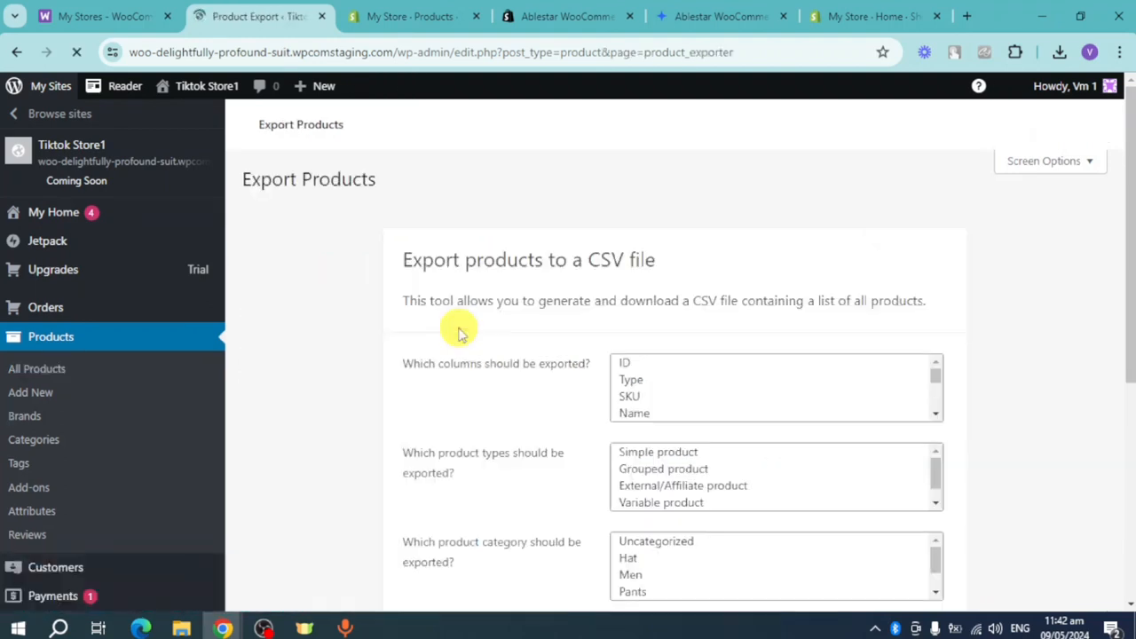
pyautogui.scroll(-1, 1055, 420)
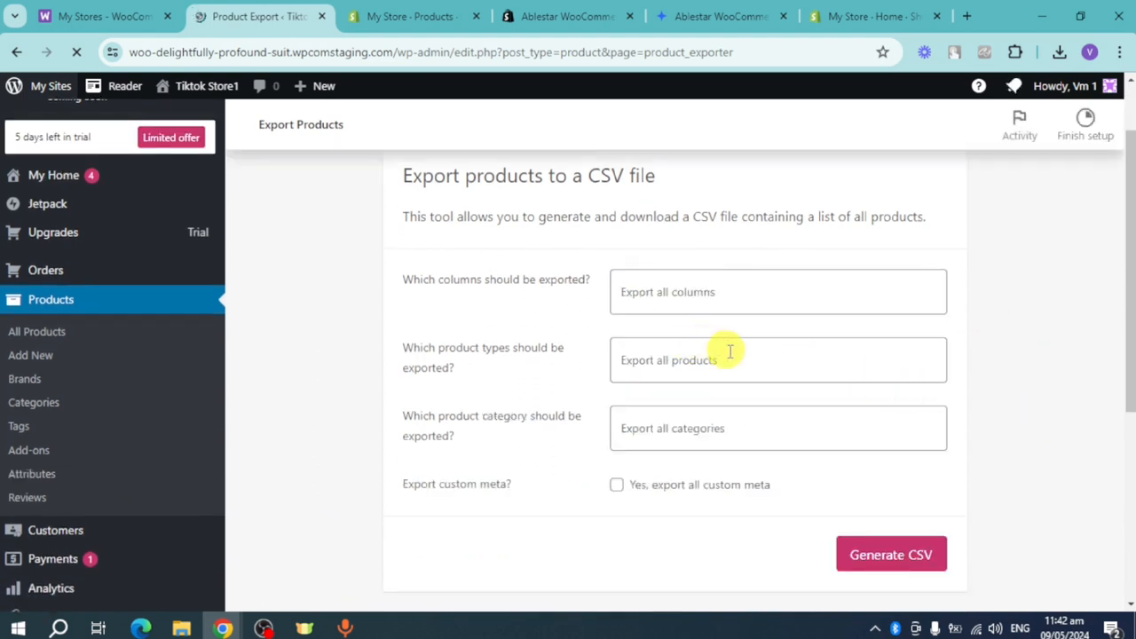
pyautogui.click(619, 488)
pyautogui.click(618, 488)
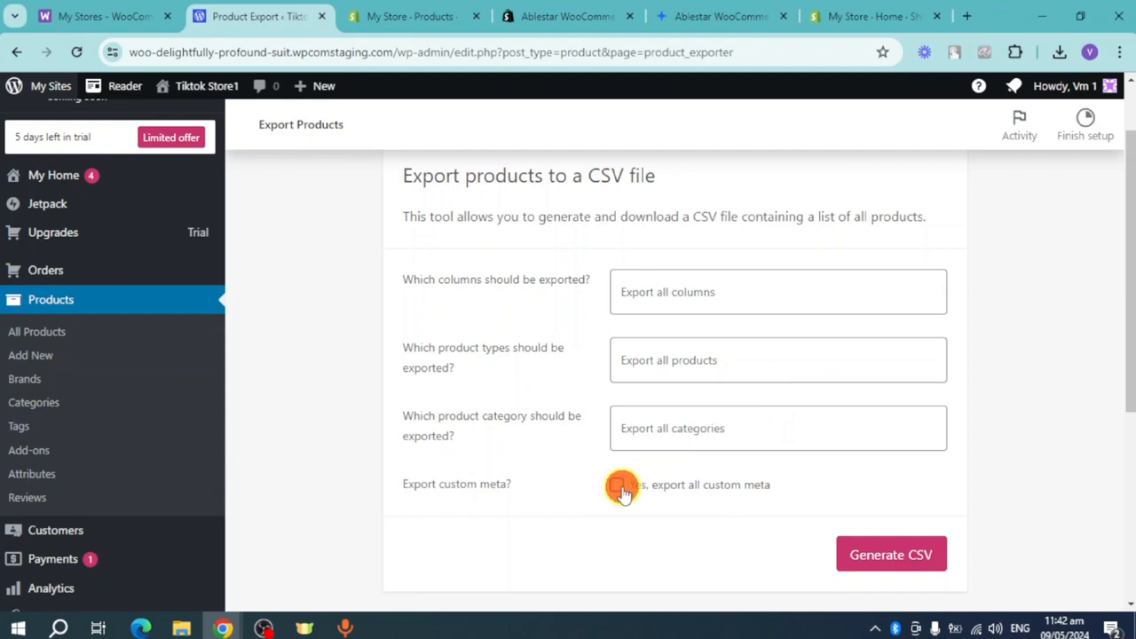
pyautogui.click(894, 557)
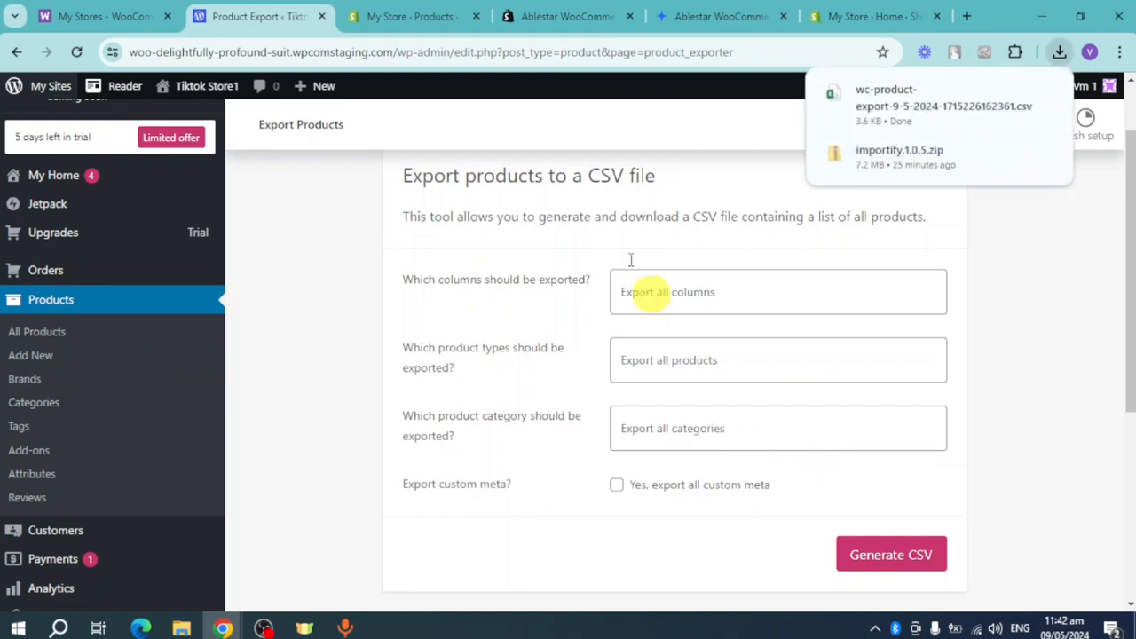
# - In the Shopify product list, start a CSV import and add wc-product-export-9-5-2024-1715226162361.csv from the Downloads folder
pyautogui.click(408, 16)
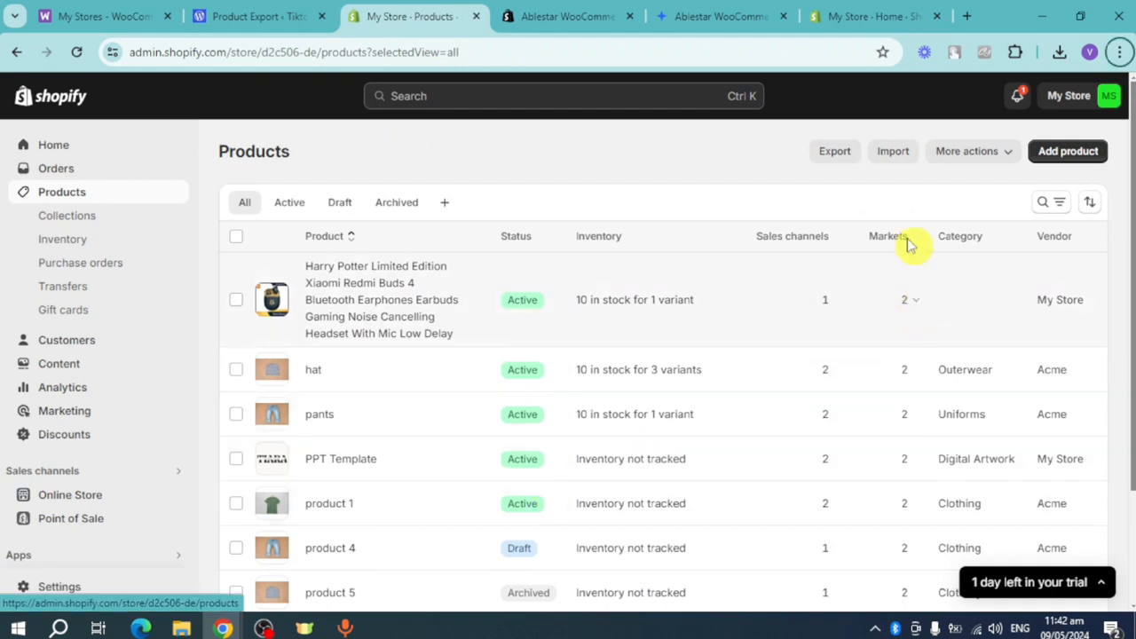
pyautogui.click(892, 152)
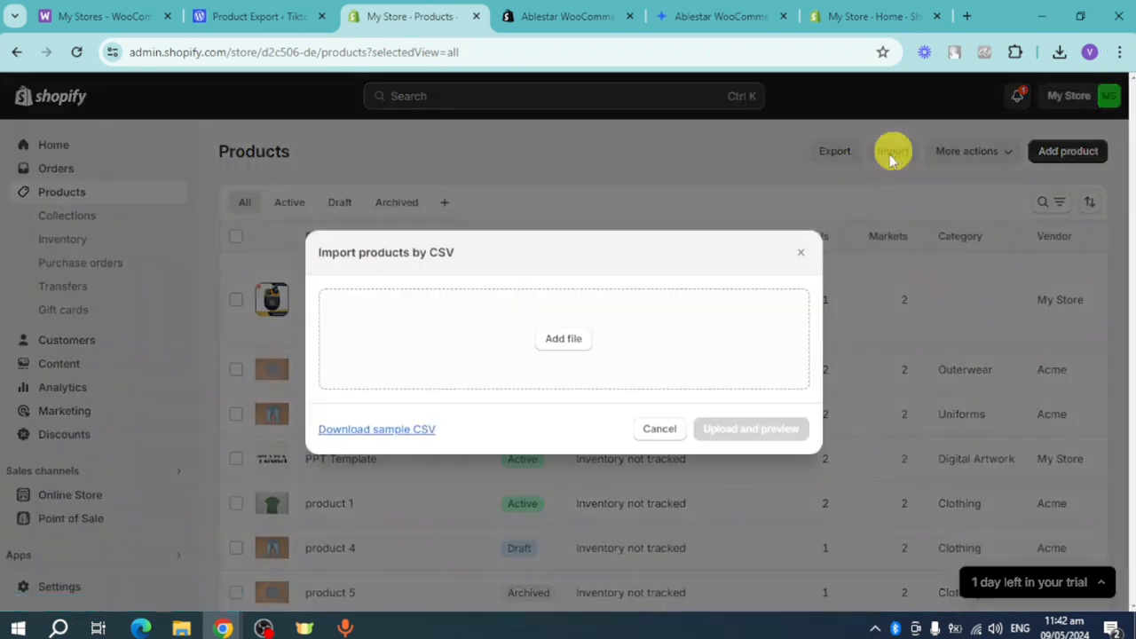
pyautogui.click(568, 340)
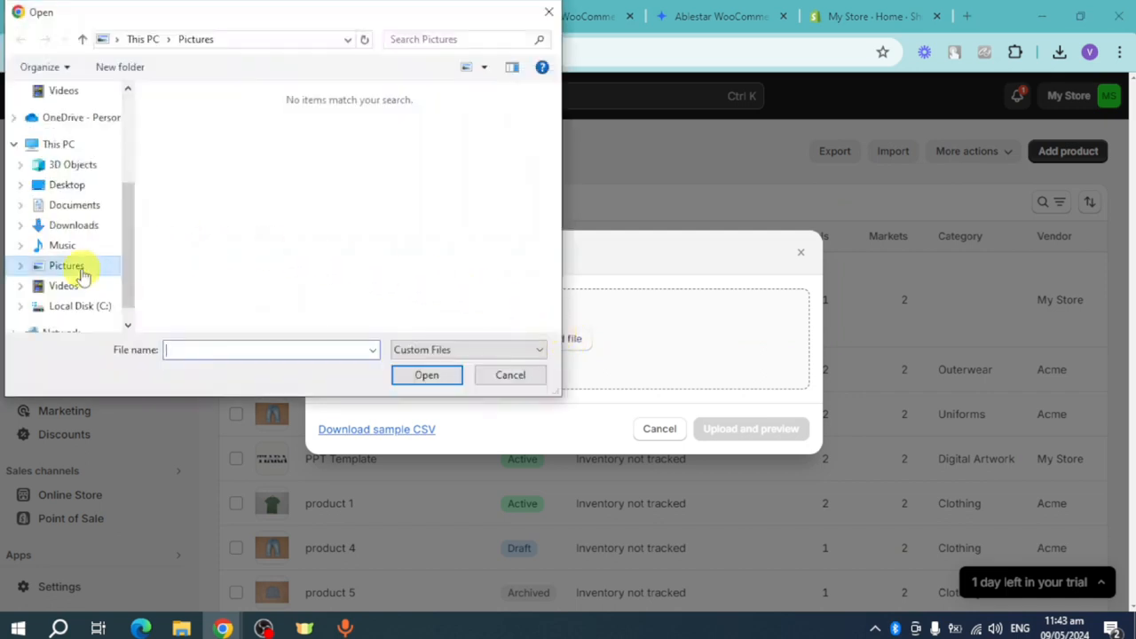
pyautogui.click(87, 232)
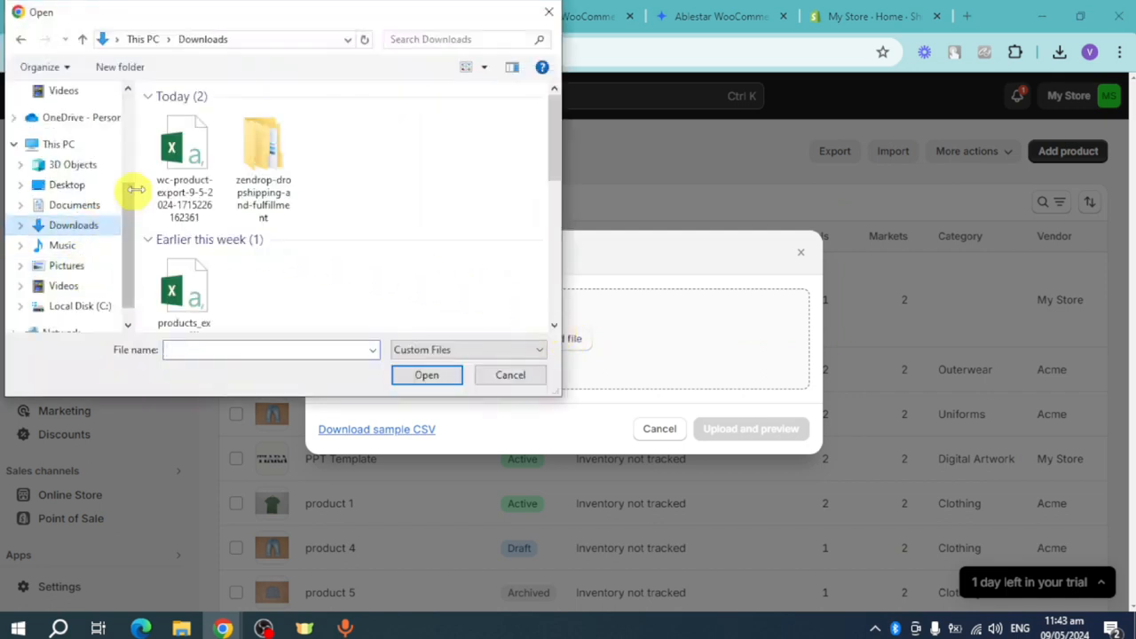
pyautogui.click(188, 170)
pyautogui.click(426, 374)
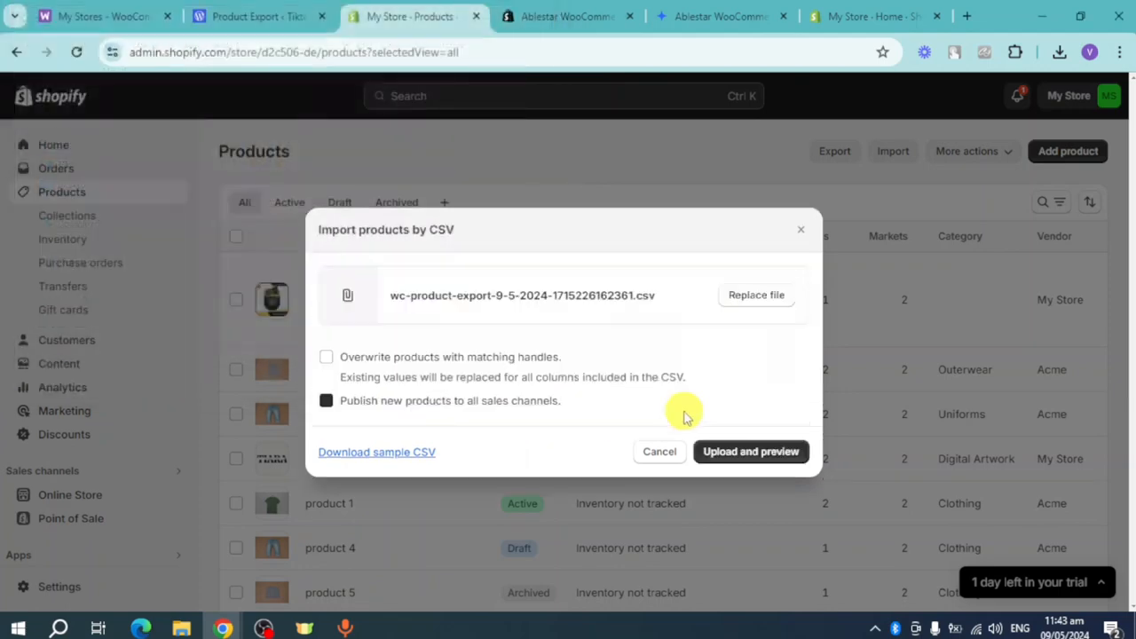
# - Upload the CSV without overwriting matching handles, review the first product's preview and import the products to all sales channels
pyautogui.click(720, 450)
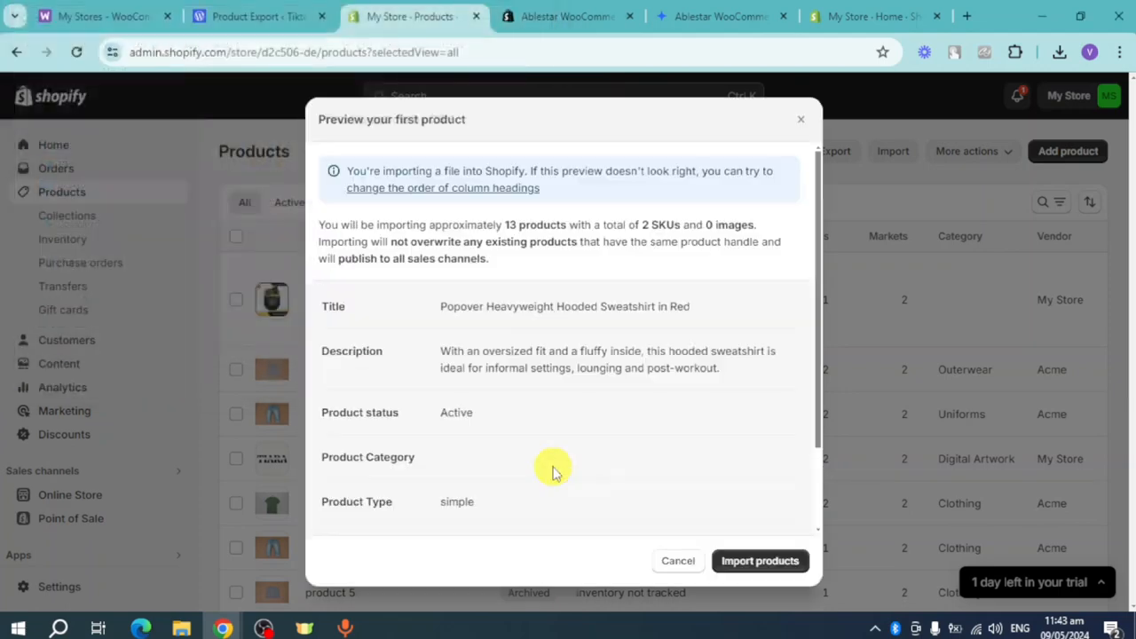
pyautogui.scroll(-2, 494, 378)
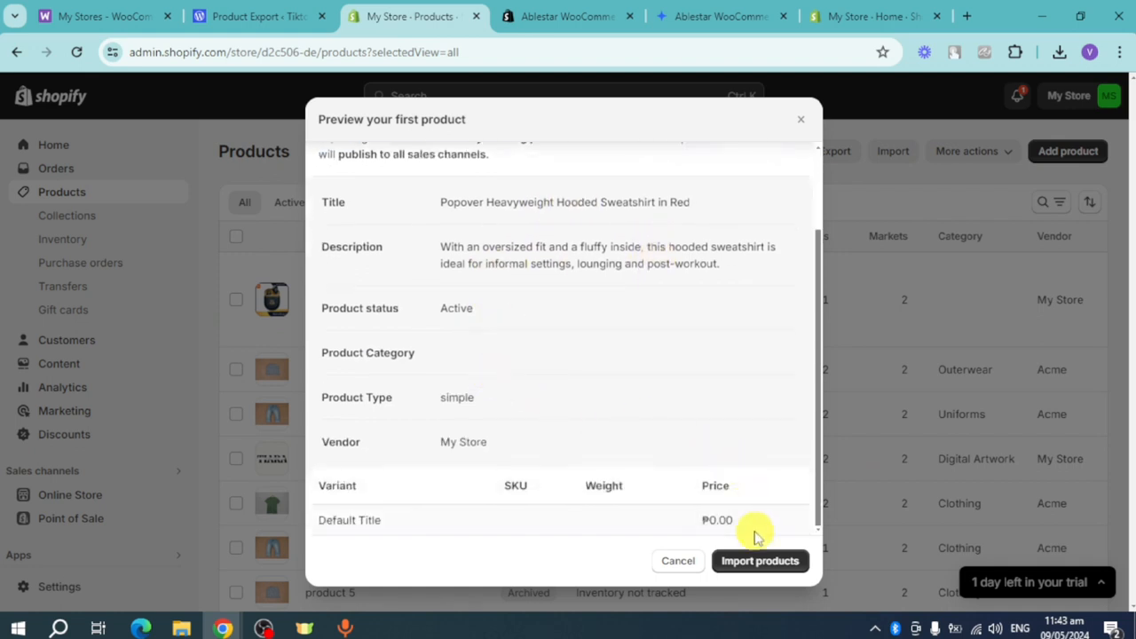
pyautogui.click(748, 566)
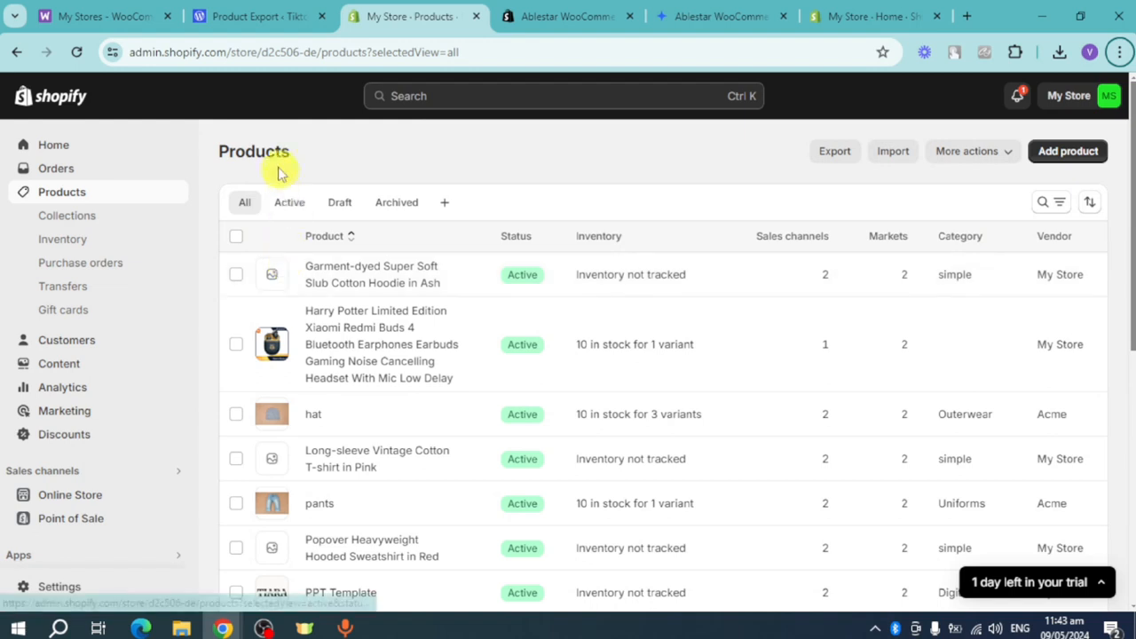
# - Open the hat product and check which sales channels it can be published to, leaving them as they are
pyautogui.click(314, 414)
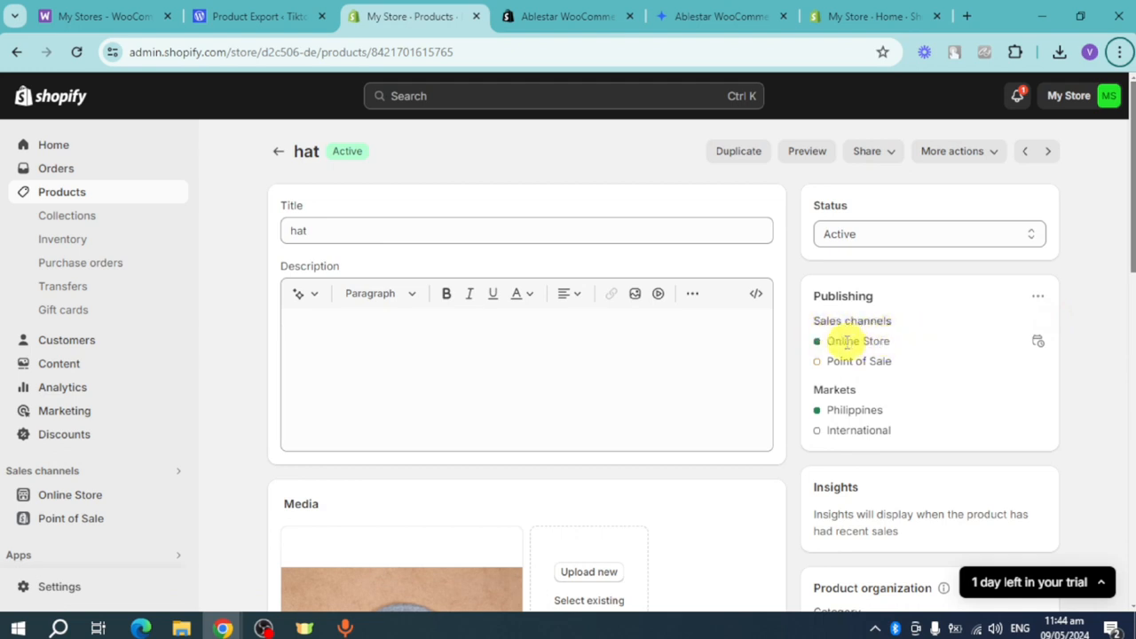
pyautogui.click(1037, 295)
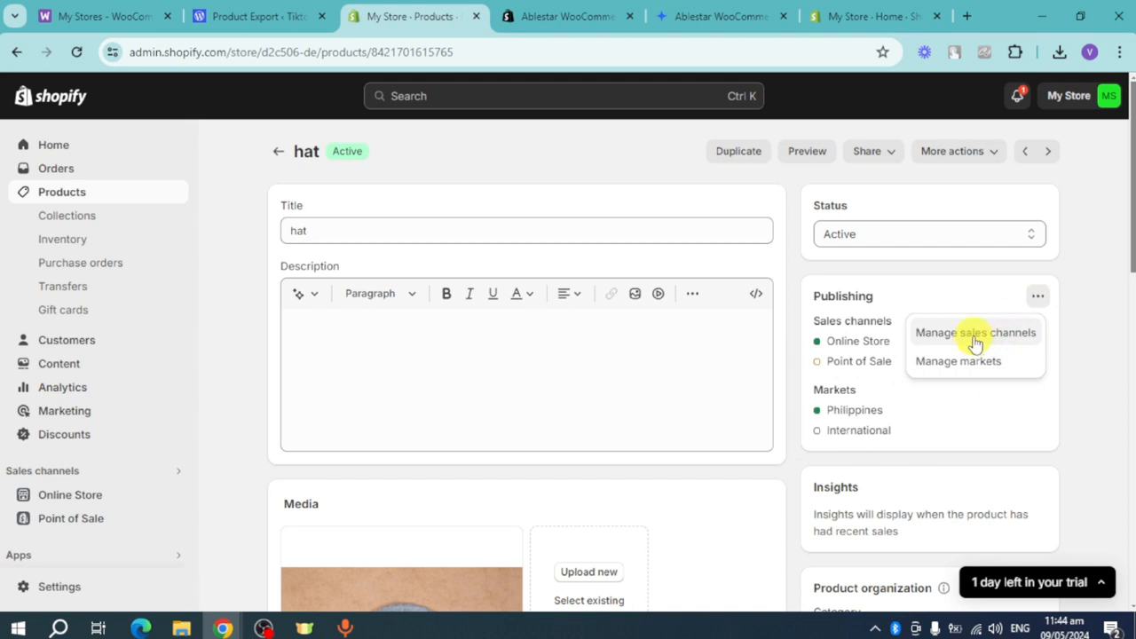
pyautogui.click(976, 335)
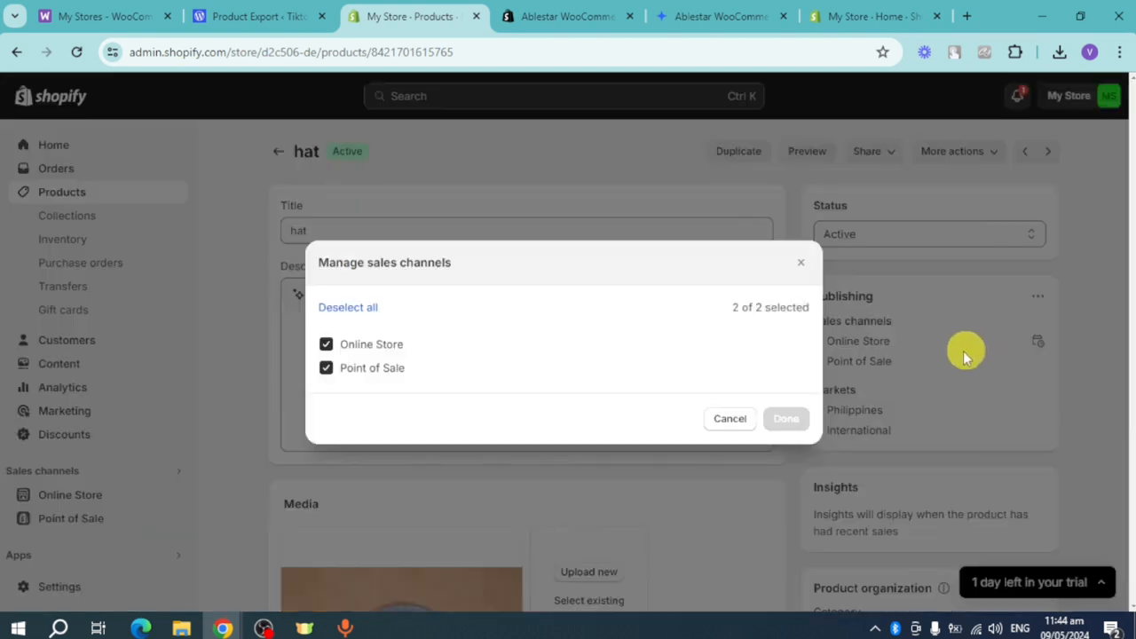
pyautogui.click(730, 418)
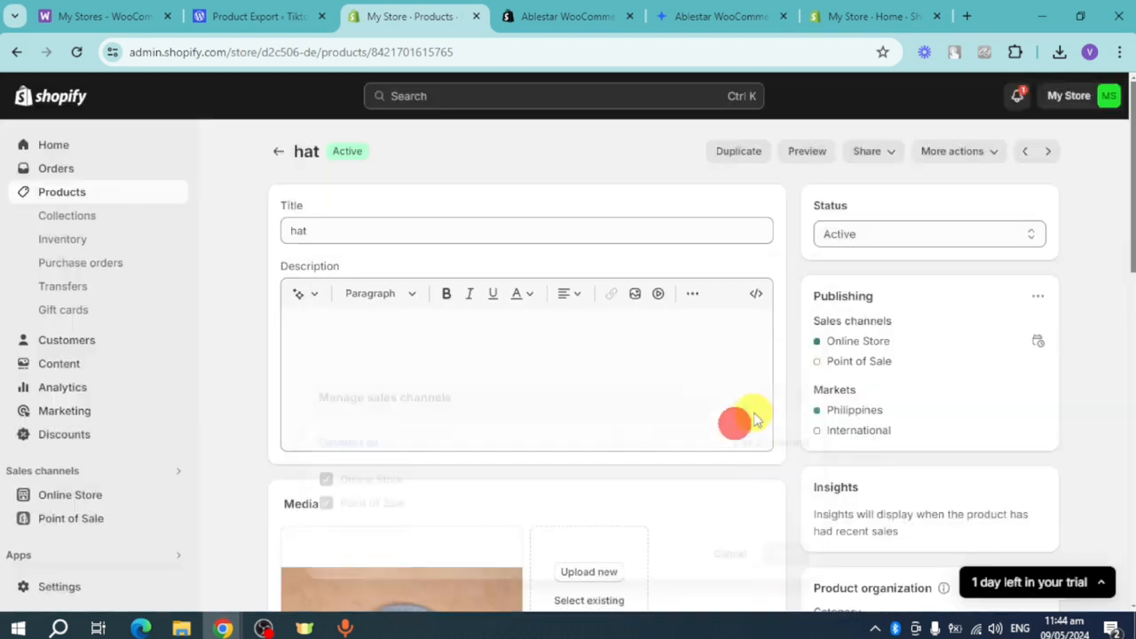
# - Review the installed apps and sales channels in the Shopify settings for Insta & FB MetaShop, and return to the WooCommerce product export page
pyautogui.click(75, 588)
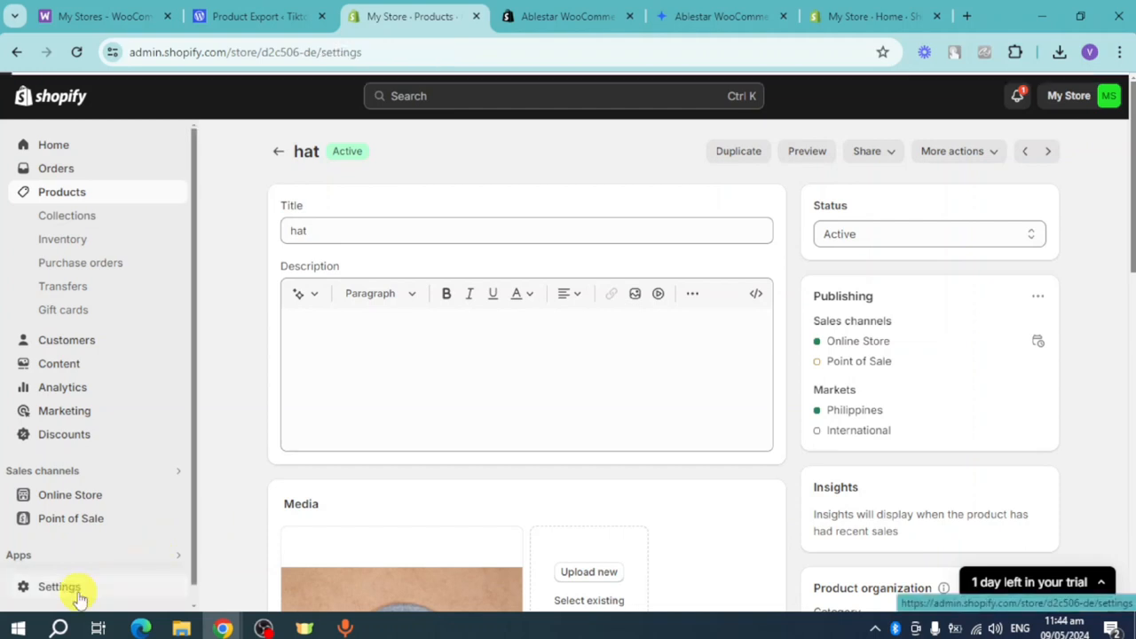
pyautogui.scroll(-5, 266, 364)
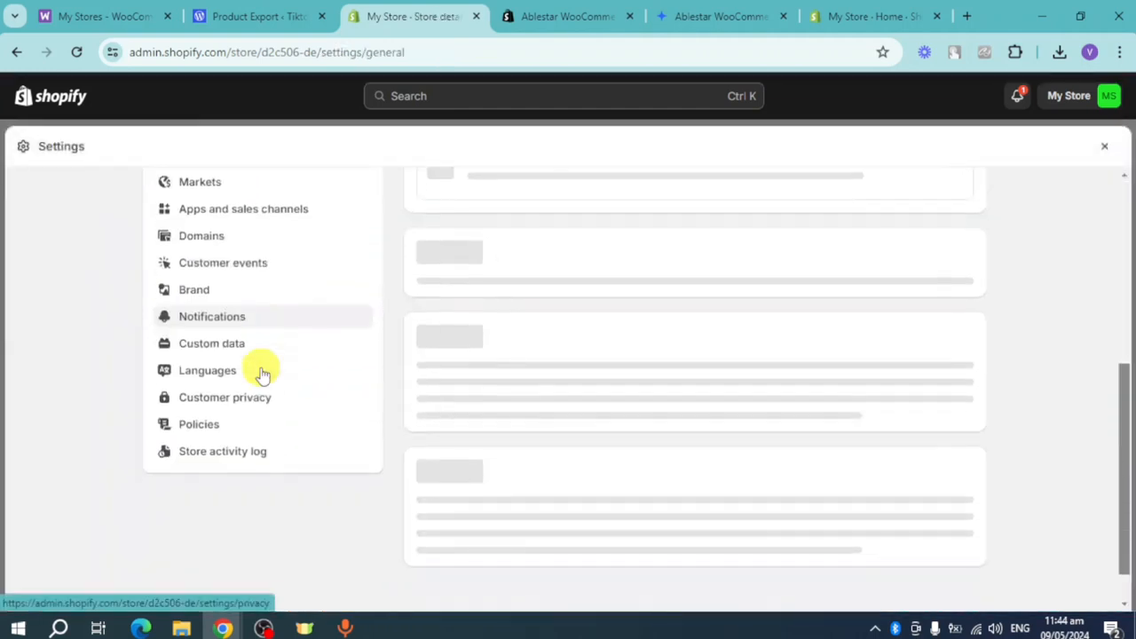
pyautogui.click(266, 334)
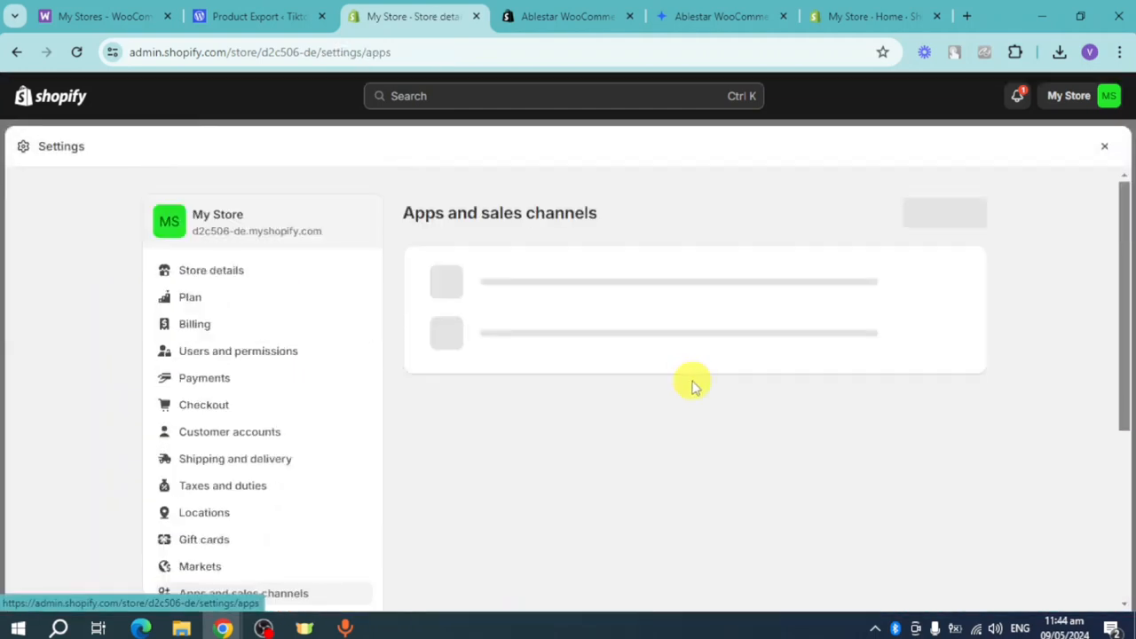
pyautogui.scroll(-3, 717, 394)
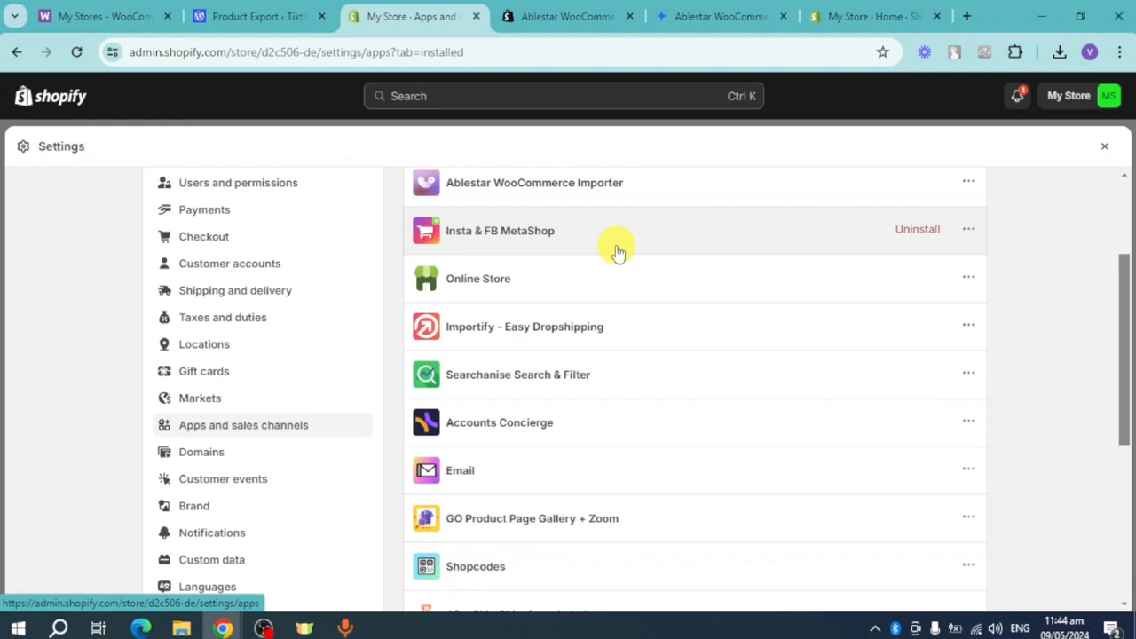
pyautogui.click(282, 14)
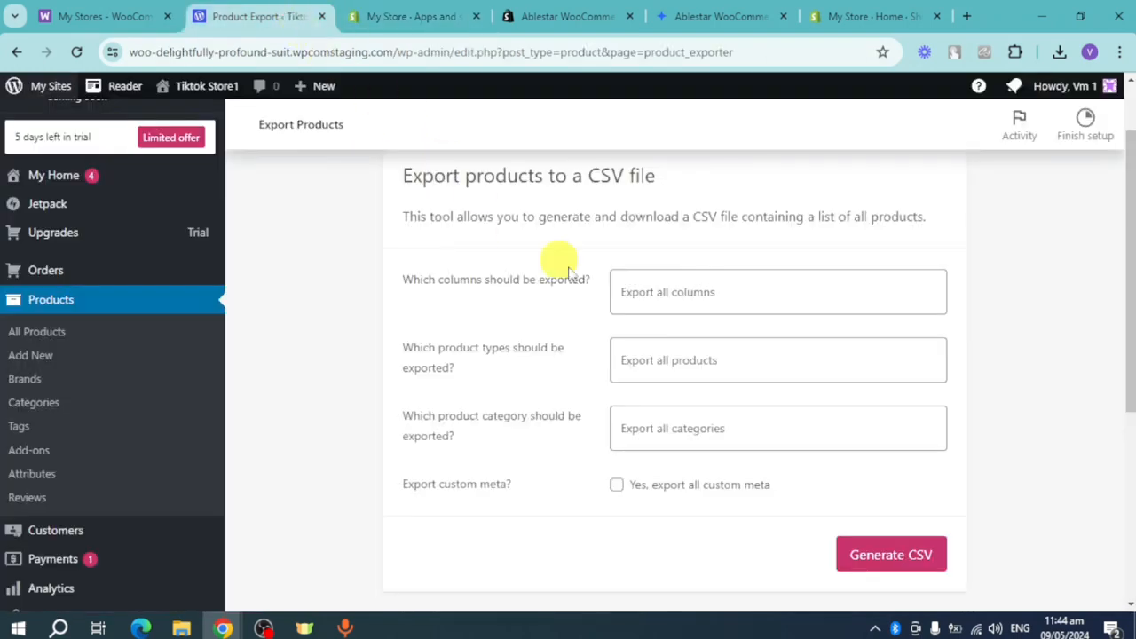